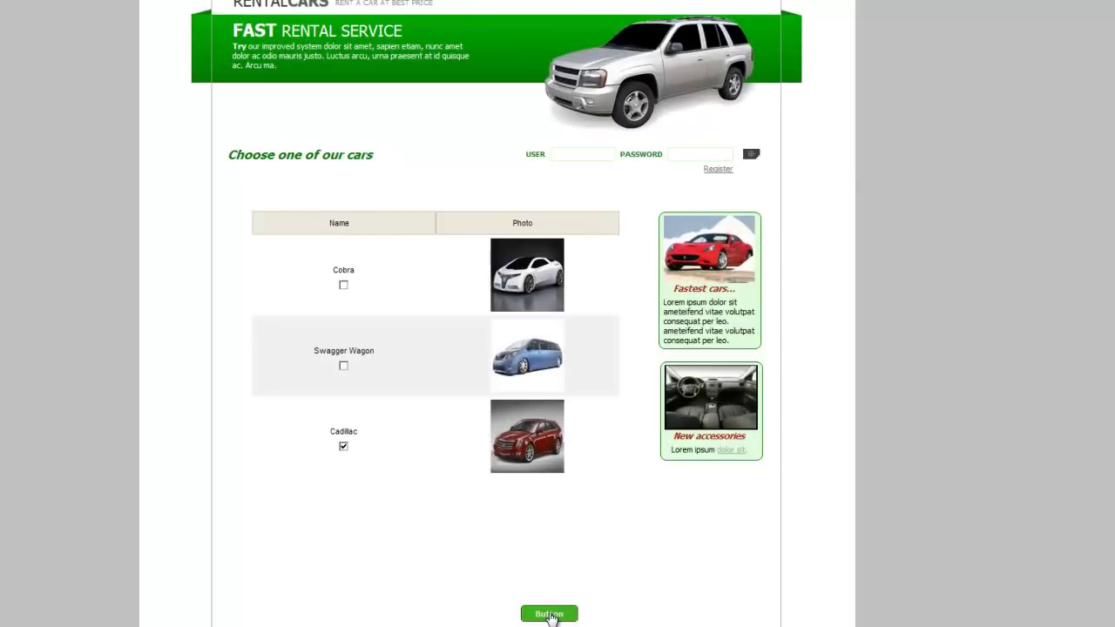
In the running simulation, rename the checked Cadillac to 'Shelby' and save the edit
click(549, 614)
double_click(348, 228)
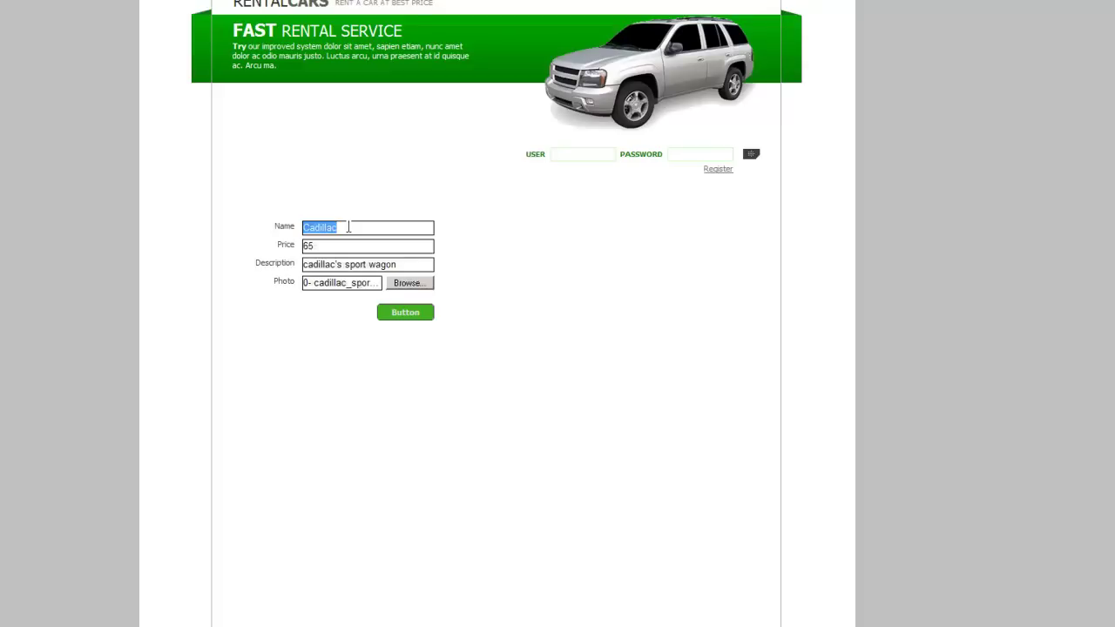
text(Shelby)
click(405, 313)
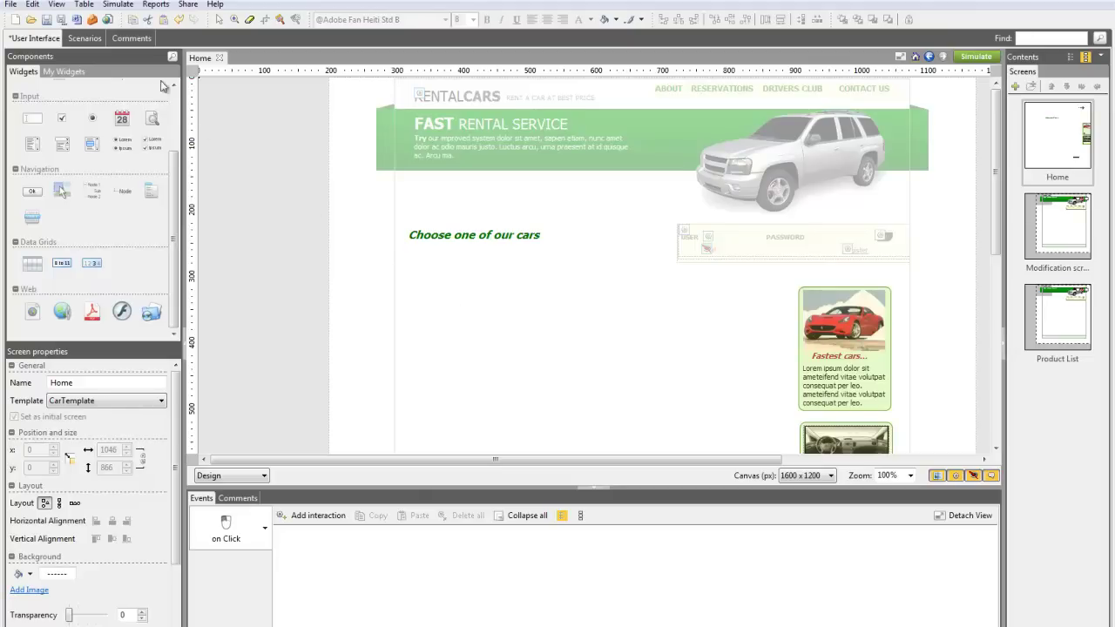
Show the Data Masters panel and drop a Data Grid identified as 'Products' onto Home
click(56, 4)
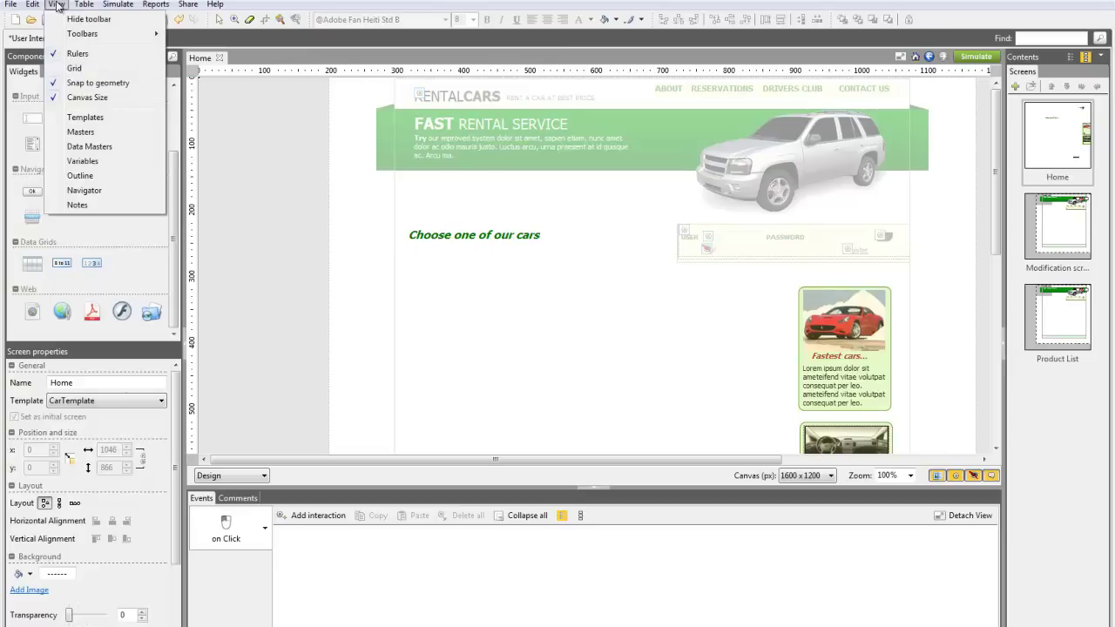
click(90, 149)
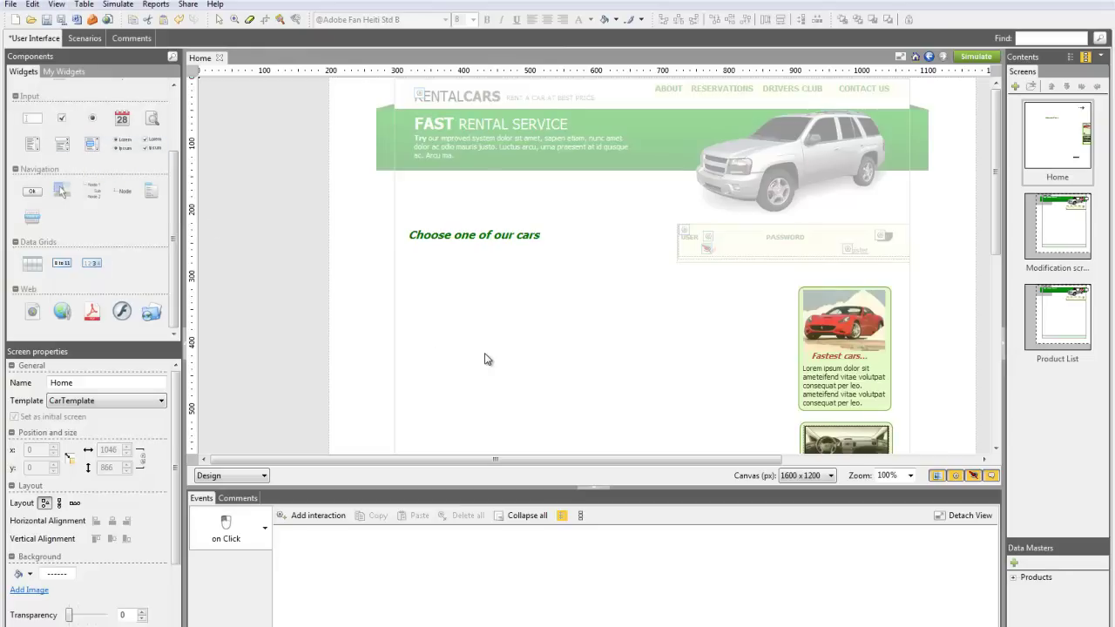
drag(32, 264, 241, 259)
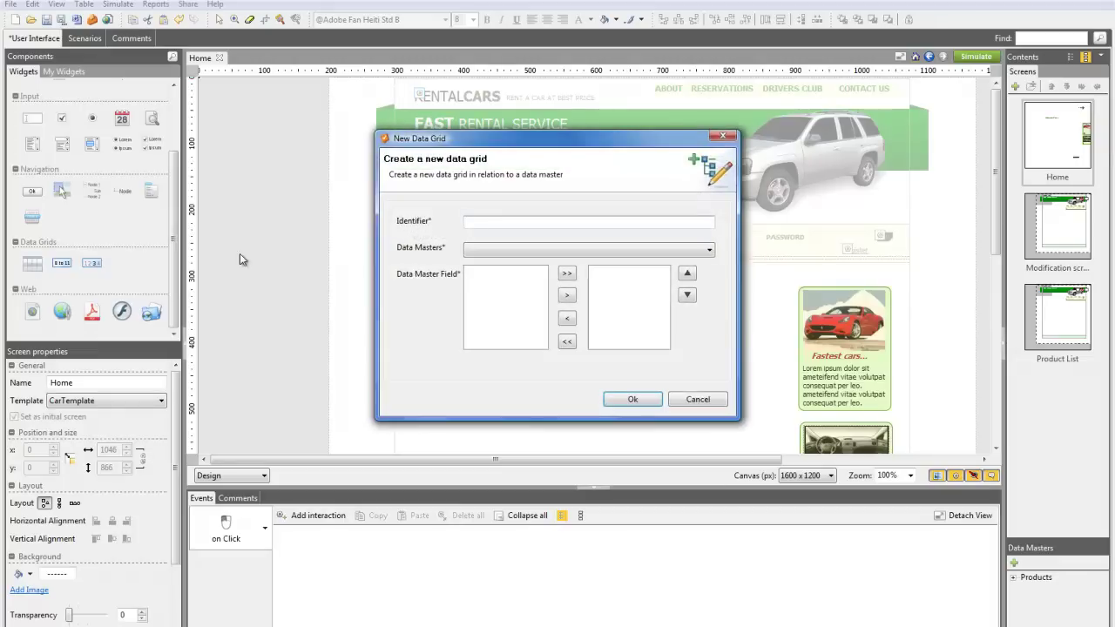
text(Products)
Bind the grid to the Products data master with Name and Photo columns, placed at 350,315
click(484, 250)
click(502, 262)
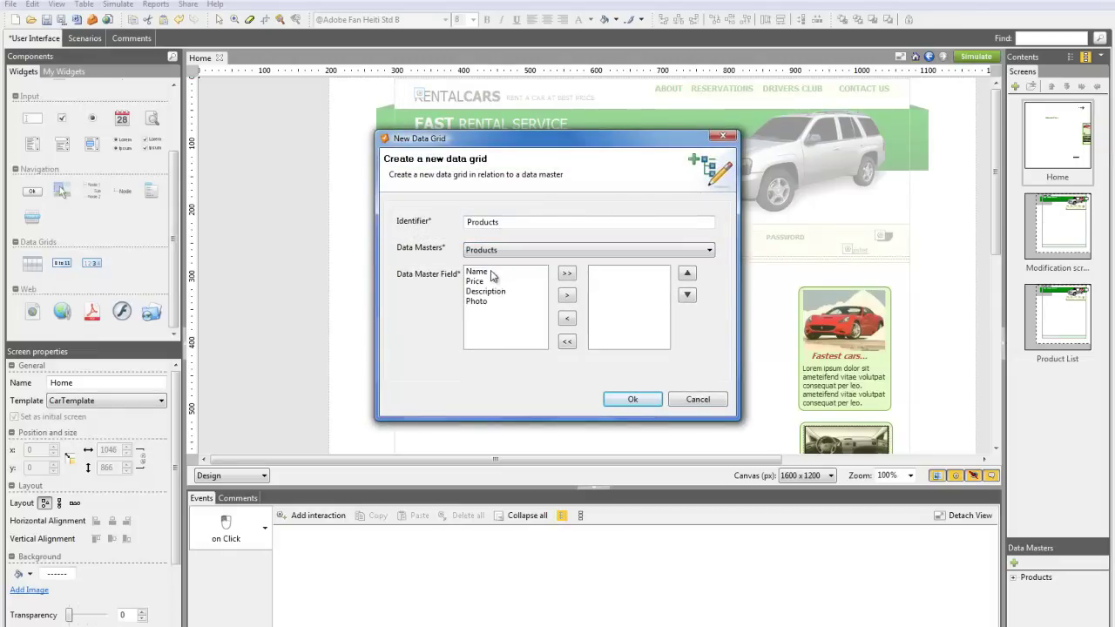
click(491, 273)
click(567, 296)
click(502, 292)
click(567, 298)
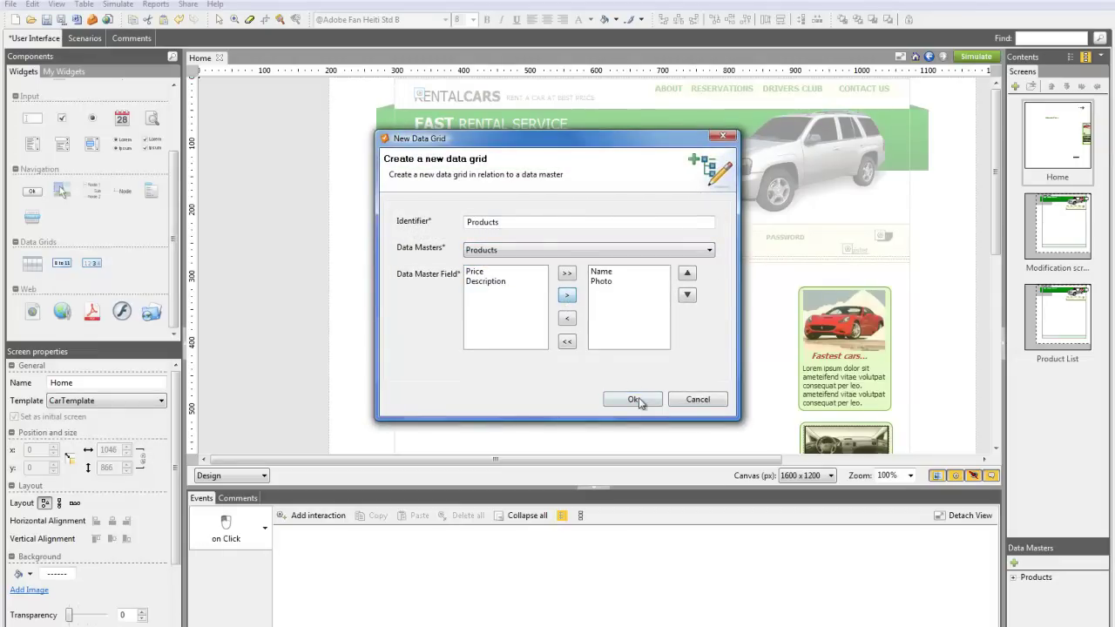
click(635, 399)
click(433, 292)
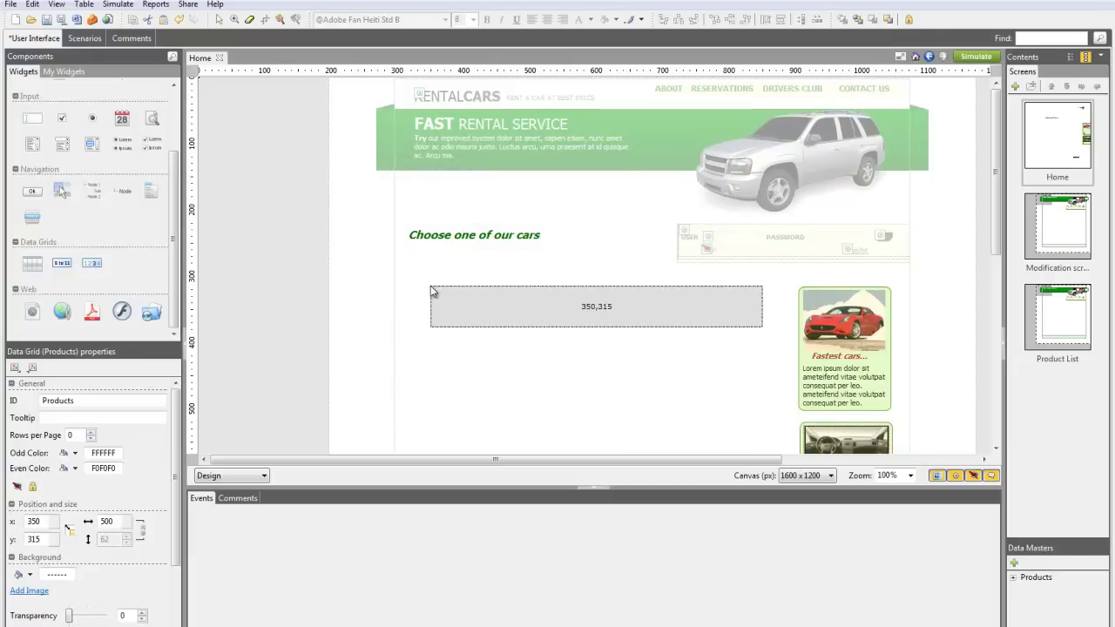
Put a checkbox in the grid's Name cell with an on Click Set Value targeting the Products variable
click(450, 316)
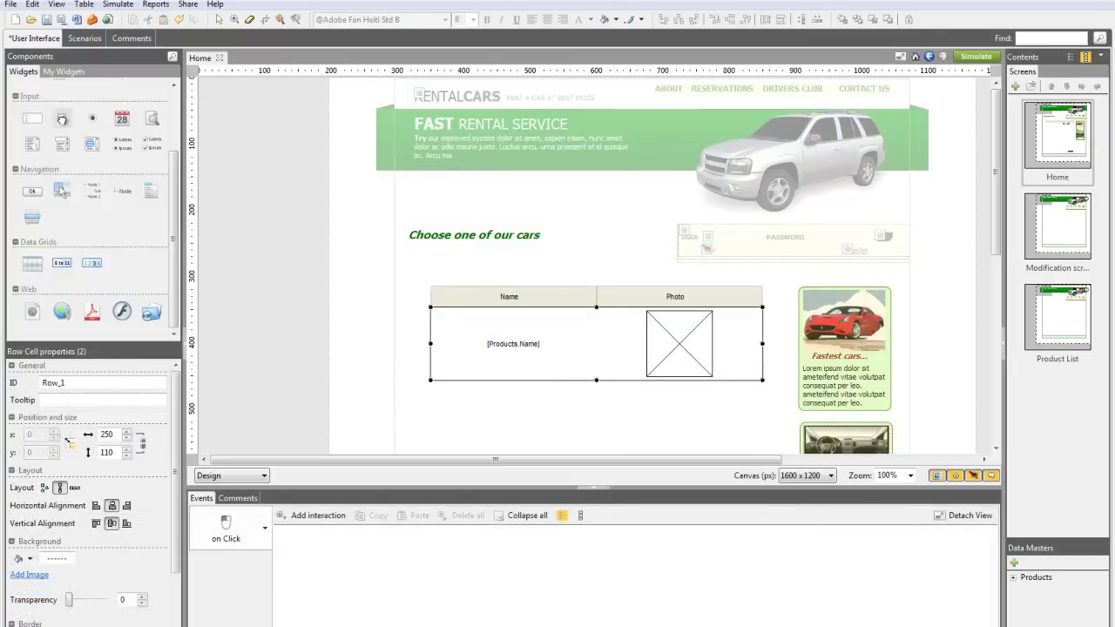
drag(65, 120, 486, 344)
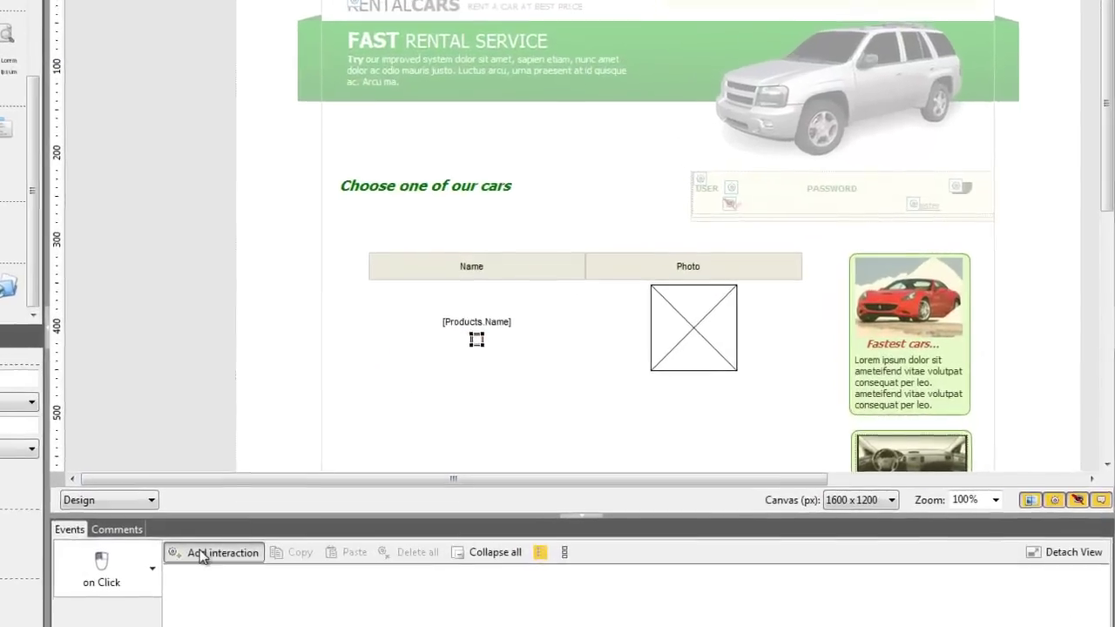
click(300, 516)
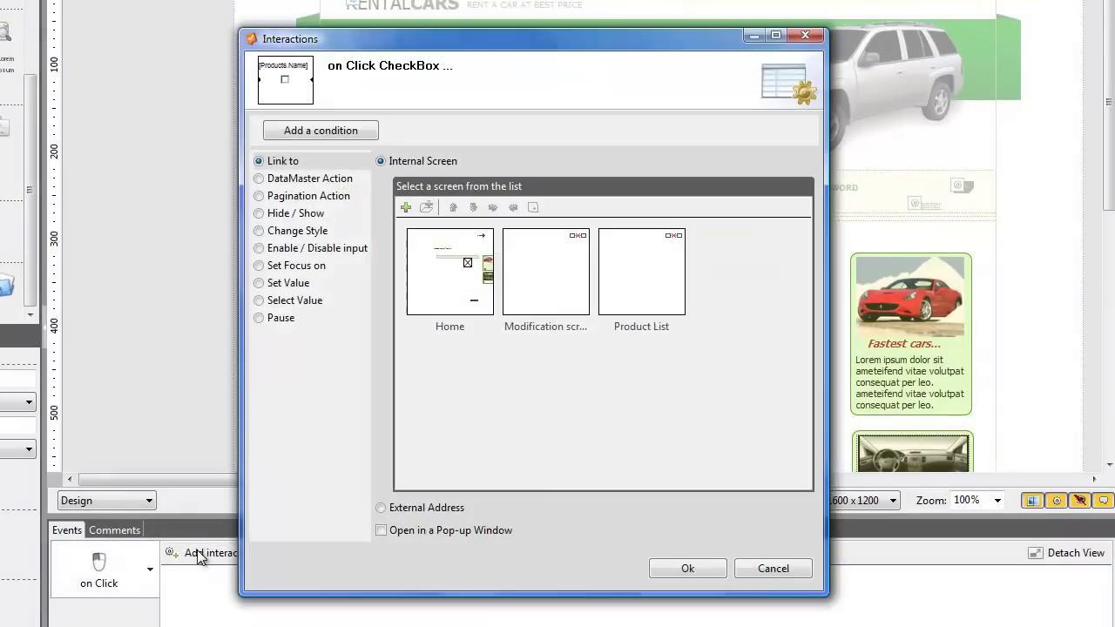
click(289, 284)
click(449, 185)
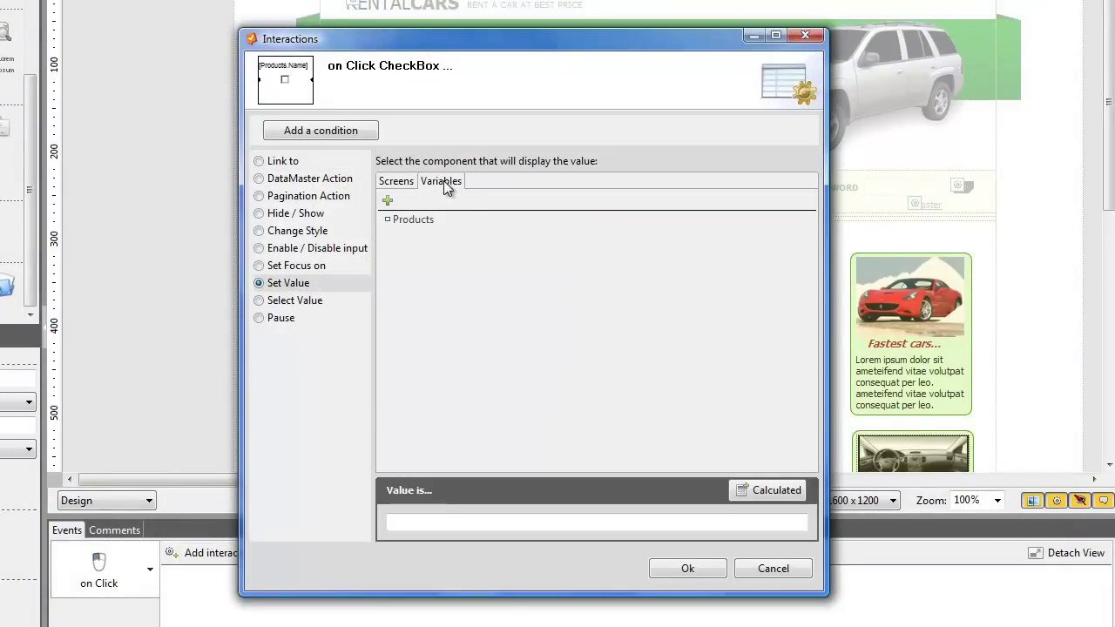
click(411, 221)
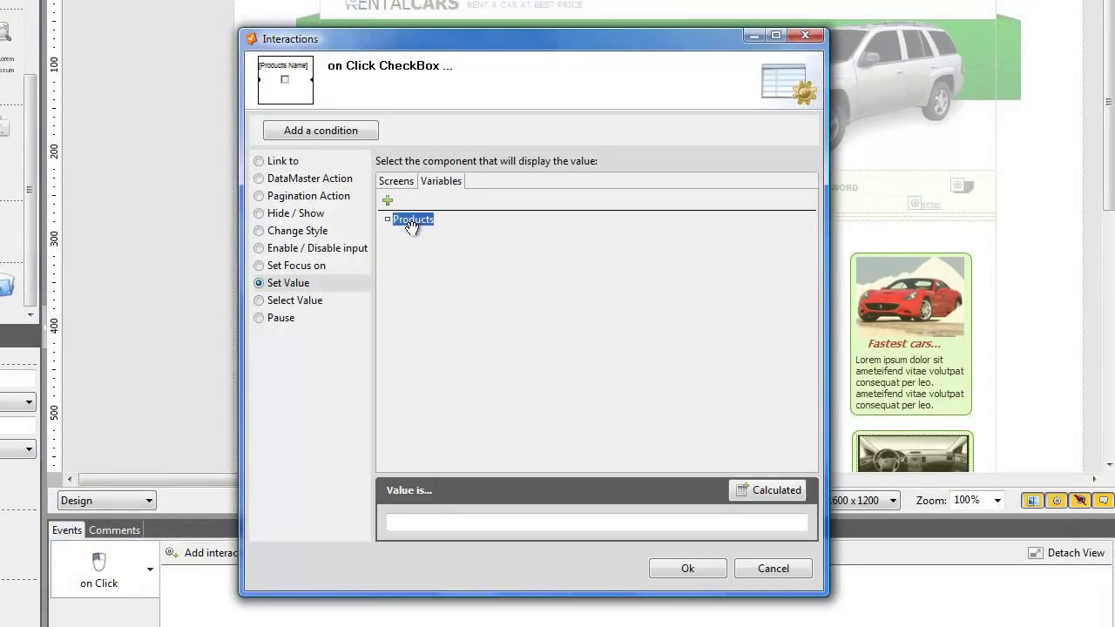
Set the calculated value to the grid row Row_1 and save the interaction
click(759, 490)
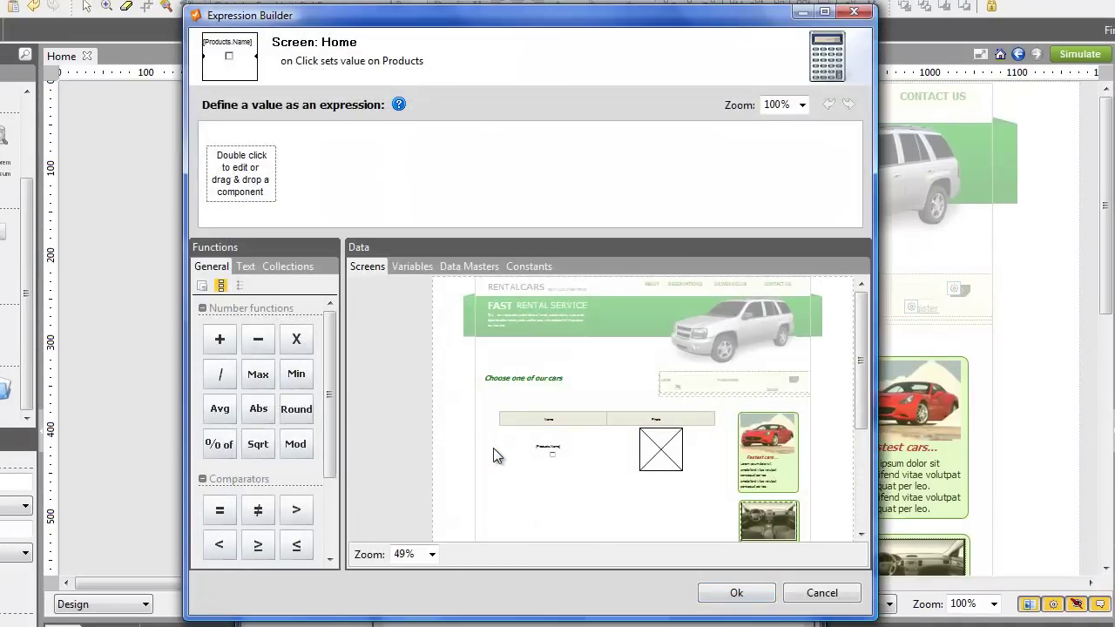
drag(492, 447, 252, 193)
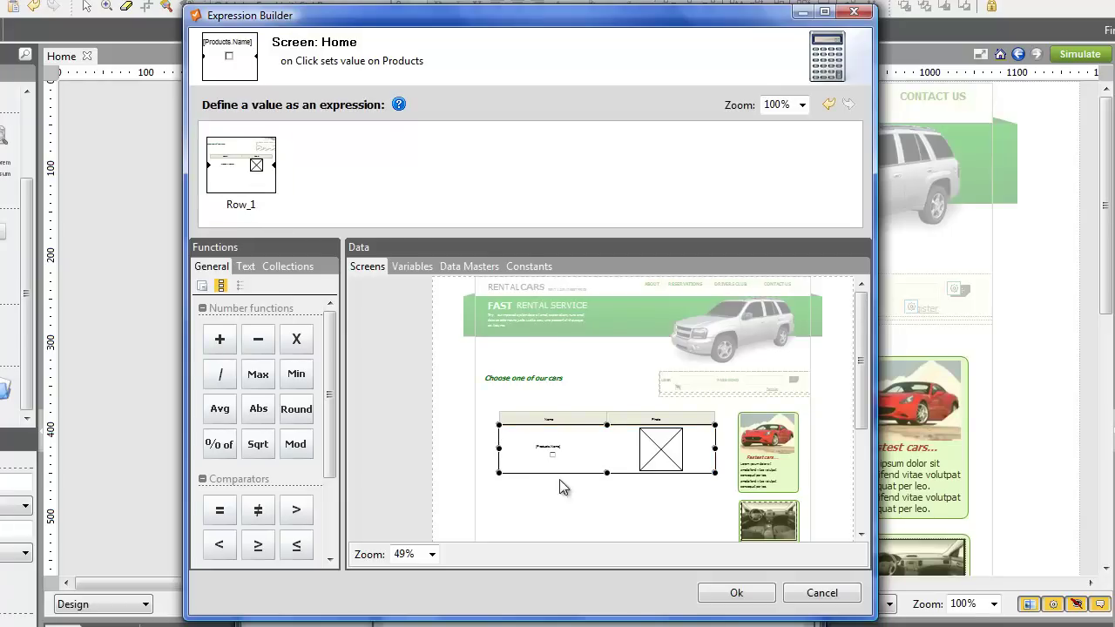
click(737, 592)
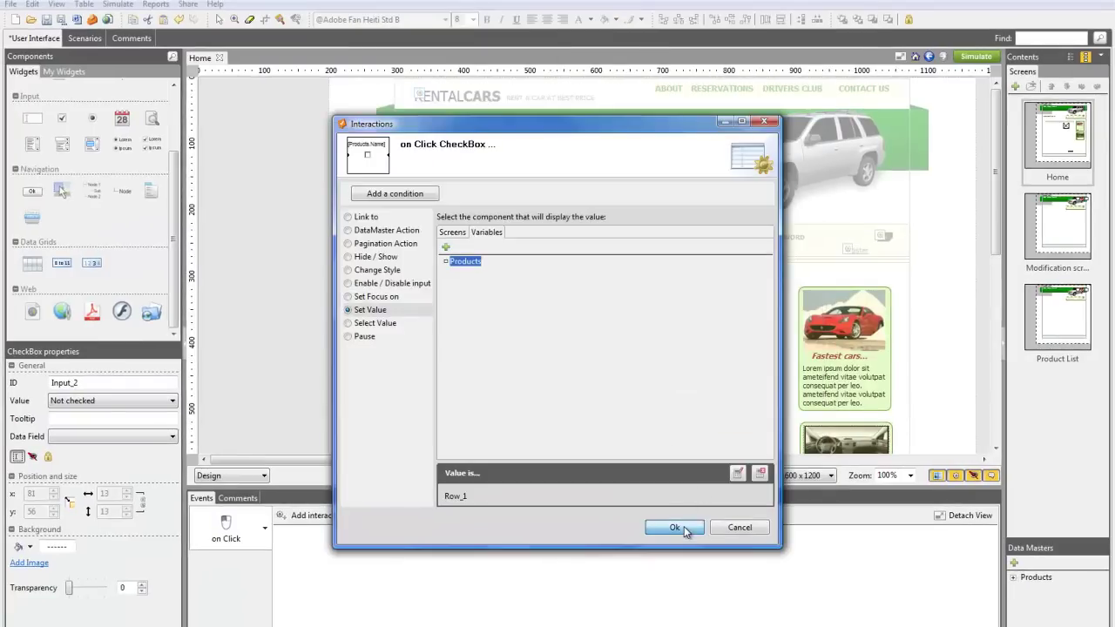
click(674, 527)
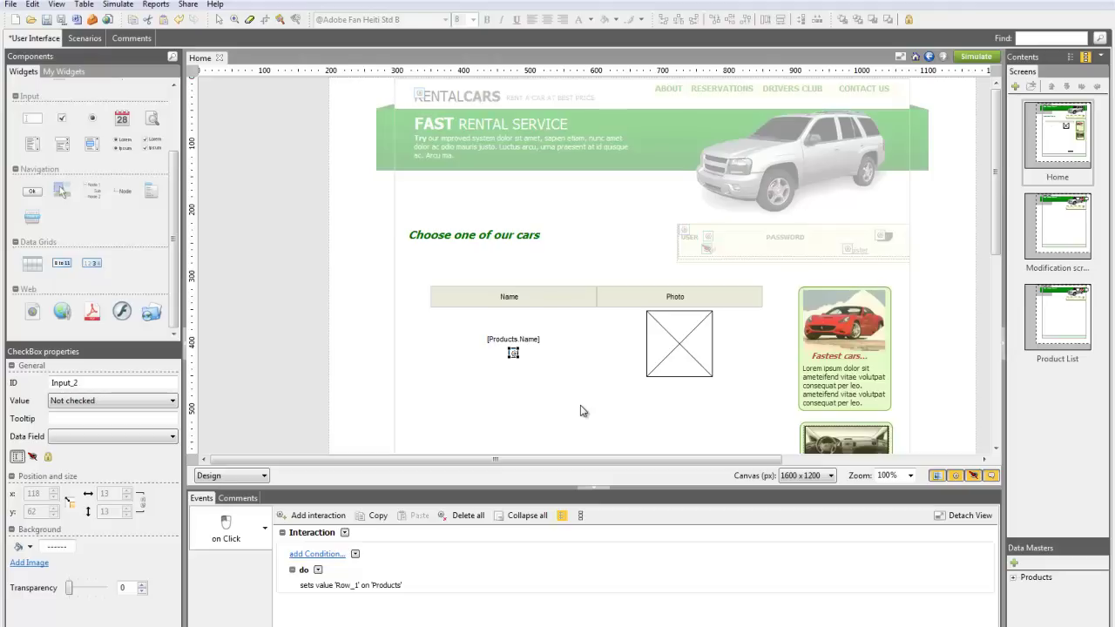
Place a Button widget below the Home screen's product grid, then go to the Modification screen
double_click(1058, 225)
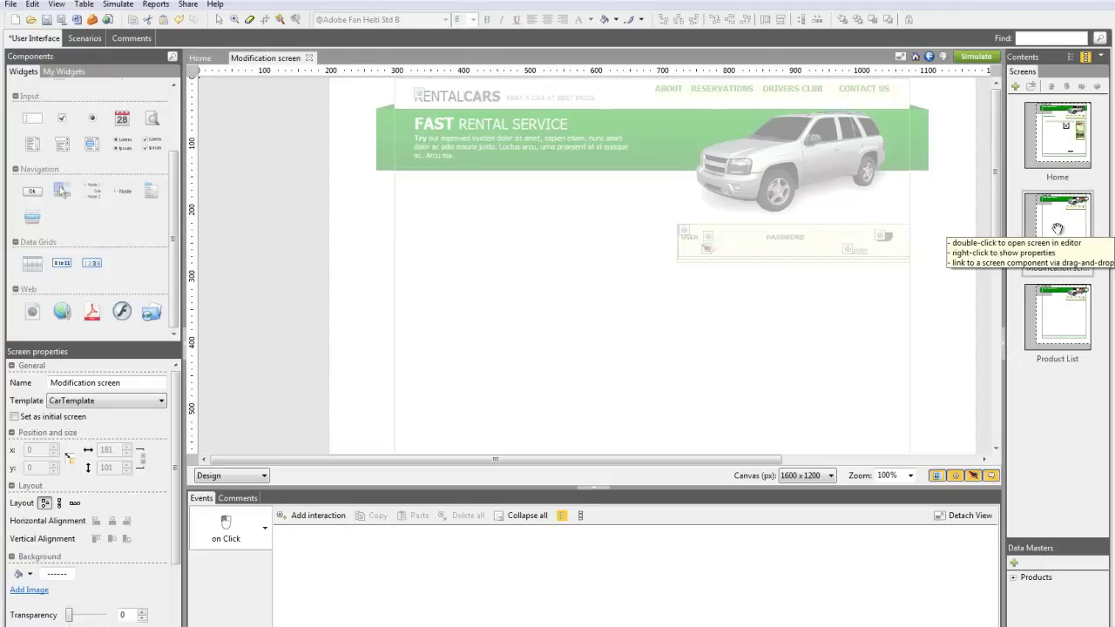
double_click(1062, 145)
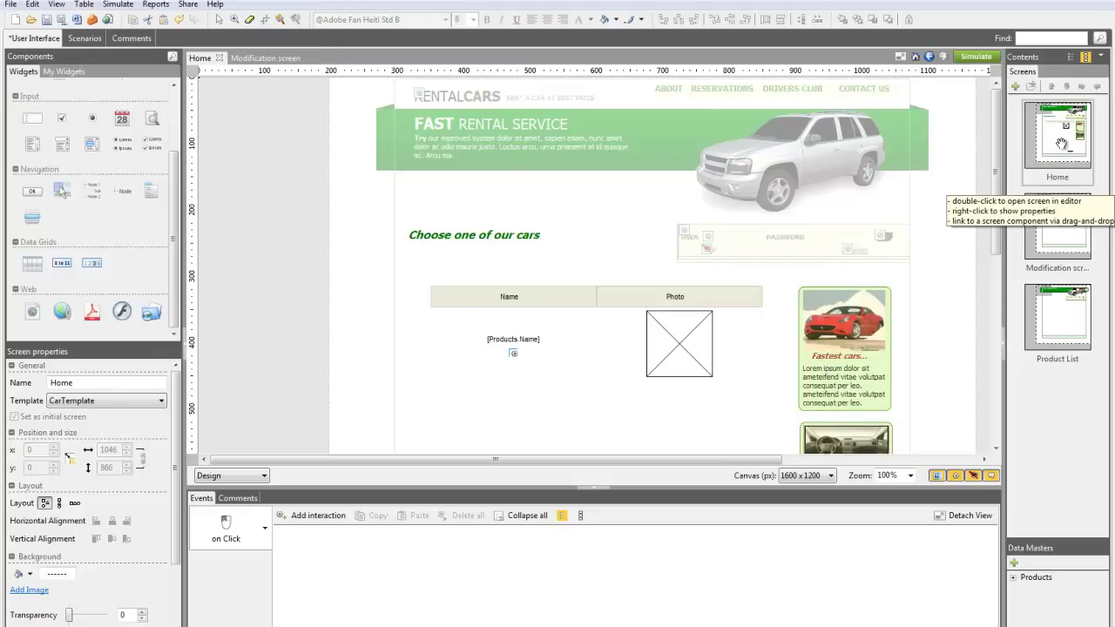
scroll(720, 270, down, 5)
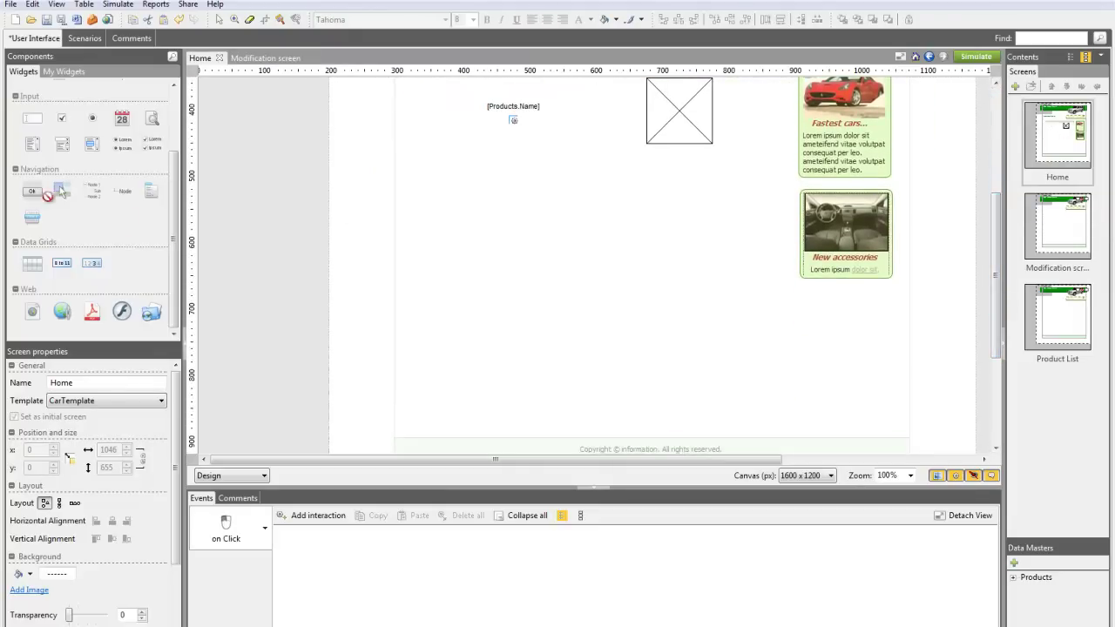
drag(32, 192, 699, 417)
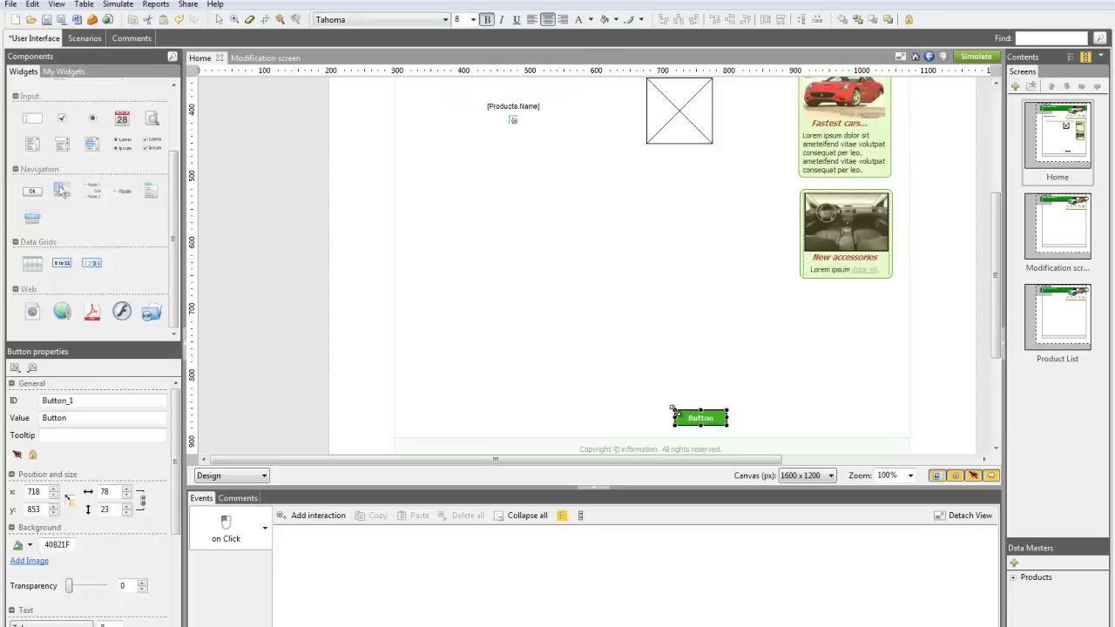
click(1058, 228)
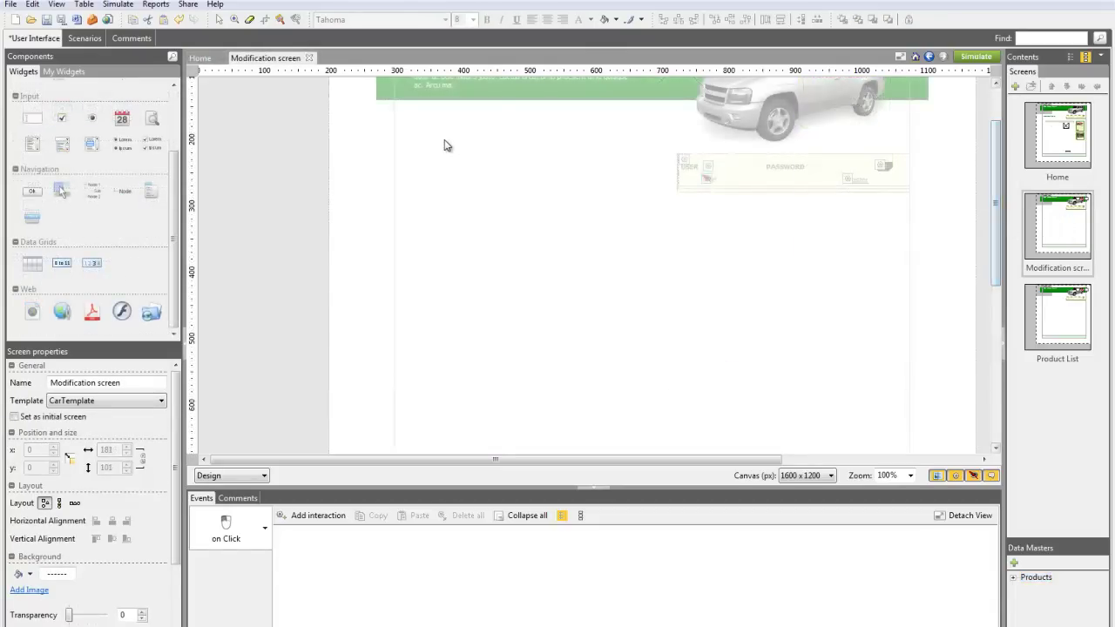
Add a 'Name' text label with a text input beside it on the Modification screen
drag(22, 113, 420, 240)
double_click(420, 240)
text(Name)
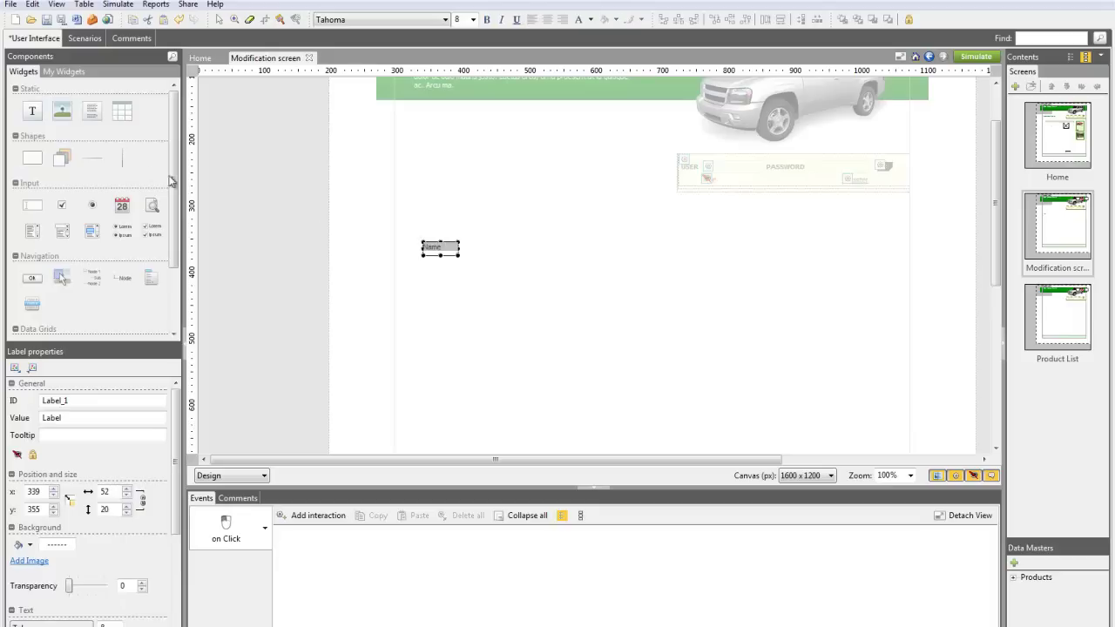
drag(32, 205, 476, 264)
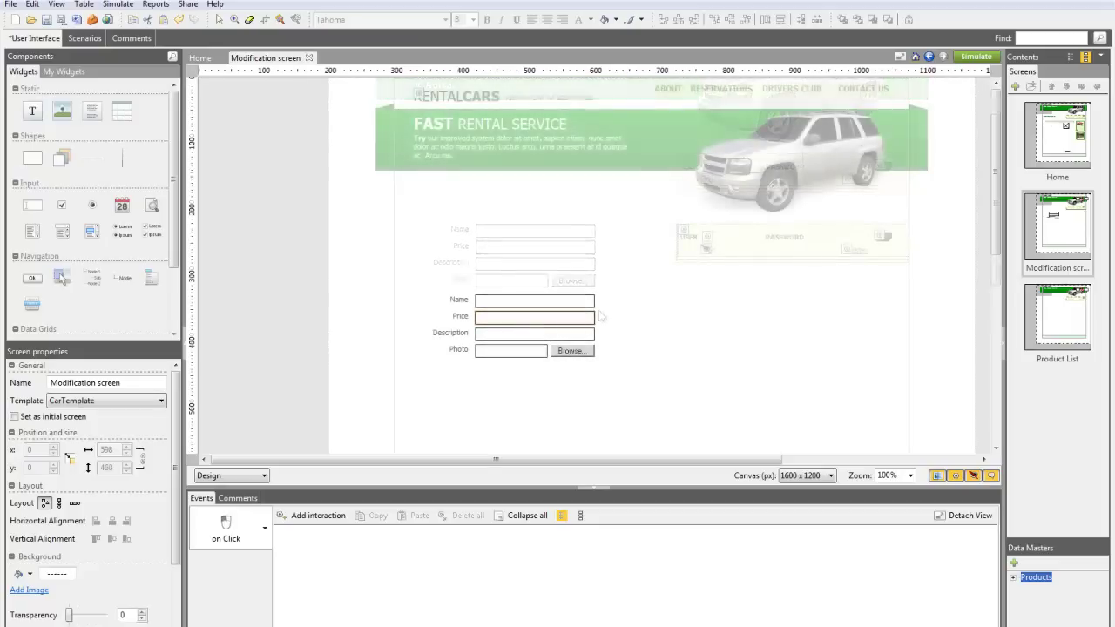
click(520, 300)
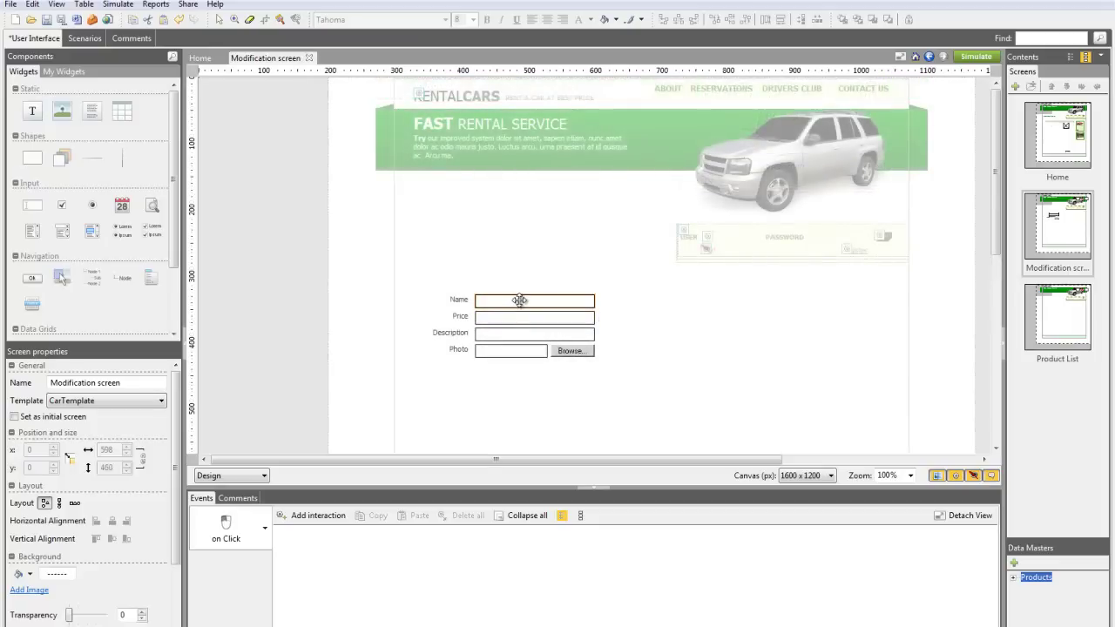
Create an on Page Load Set Value interaction targeting Input_1, with a calculated value
click(266, 528)
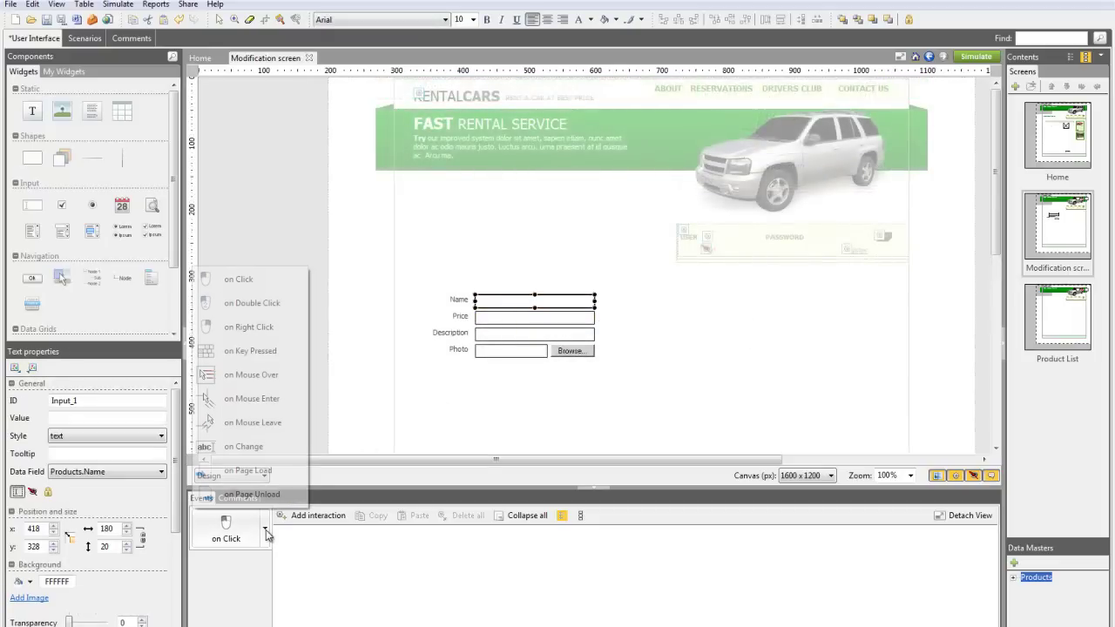
click(261, 475)
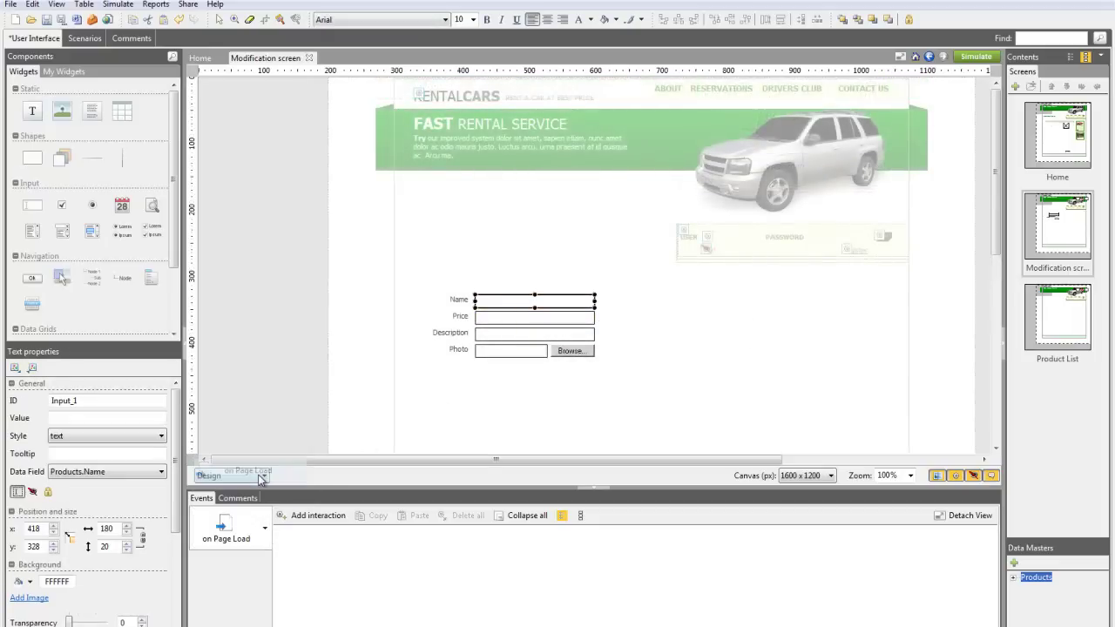
click(313, 515)
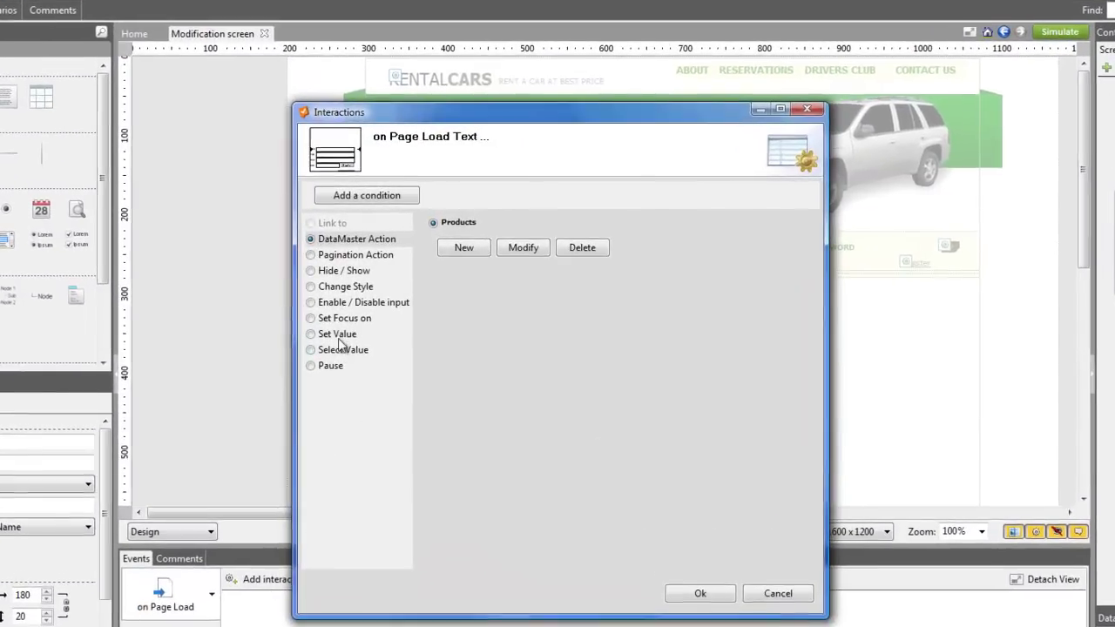
click(362, 321)
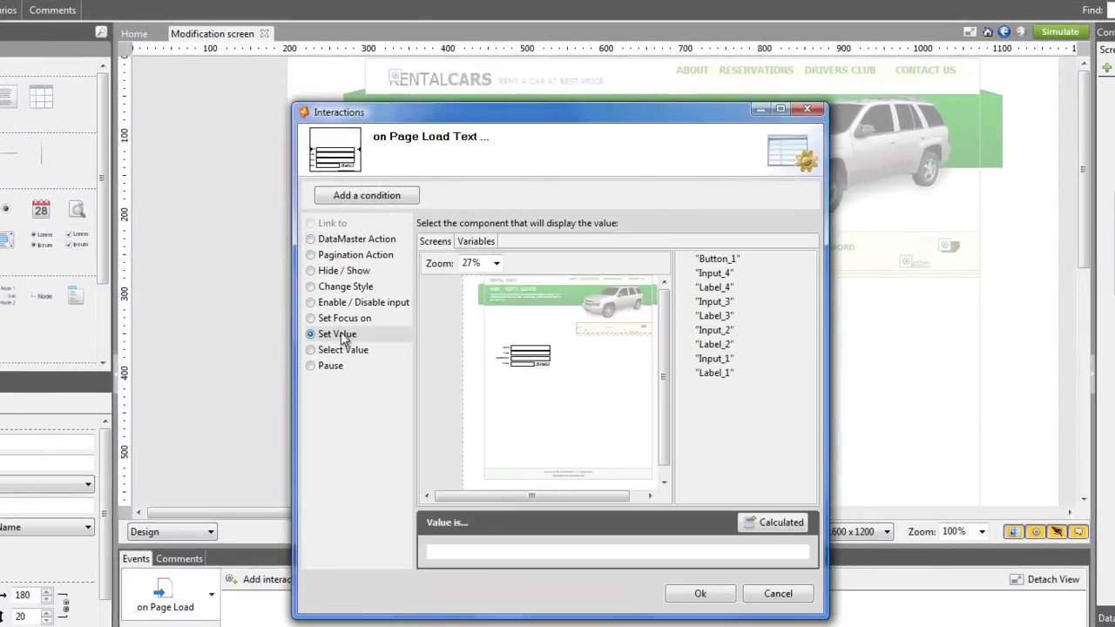
click(530, 349)
click(763, 524)
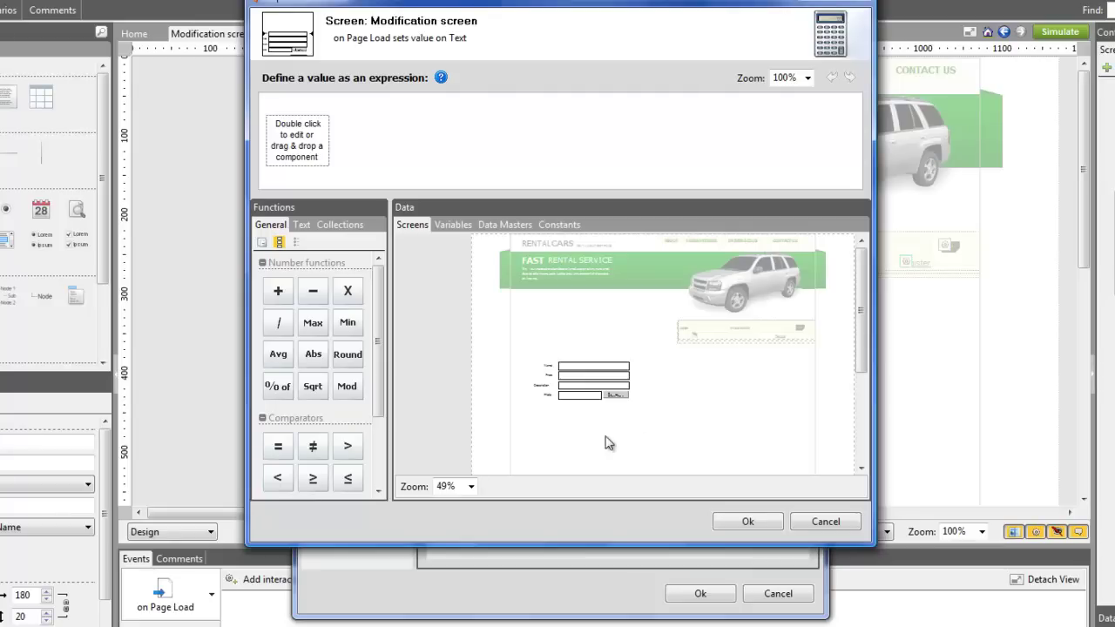
Build the value expression select(Products, Name) from Collections, Variables and Data Masters, and confirm it
click(339, 226)
drag(278, 291, 288, 141)
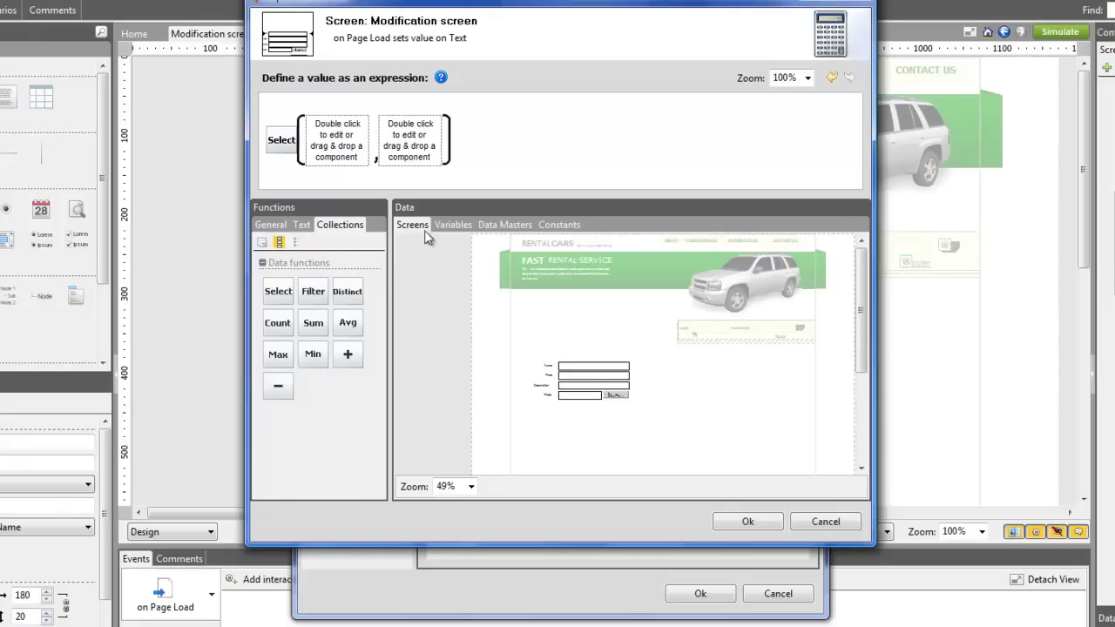
click(451, 226)
drag(437, 266, 344, 162)
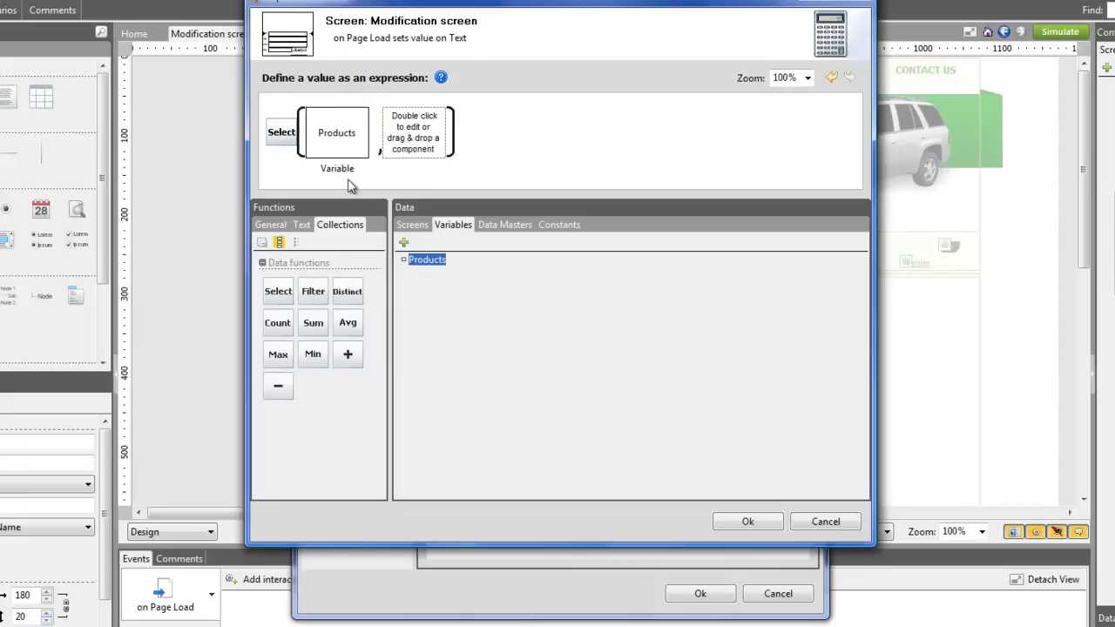
click(498, 225)
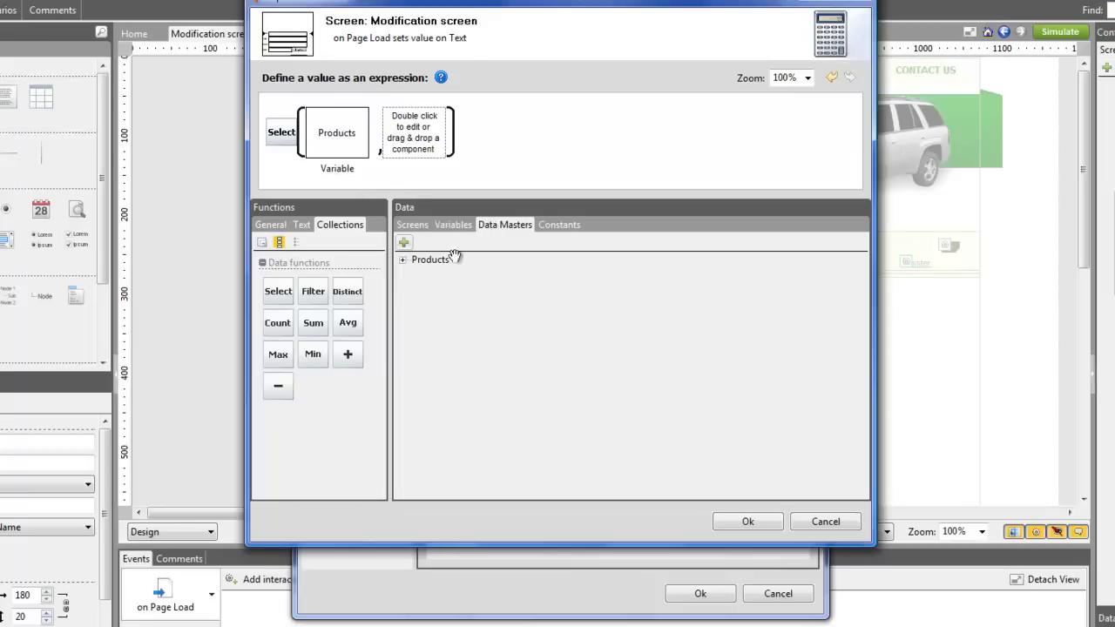
click(403, 261)
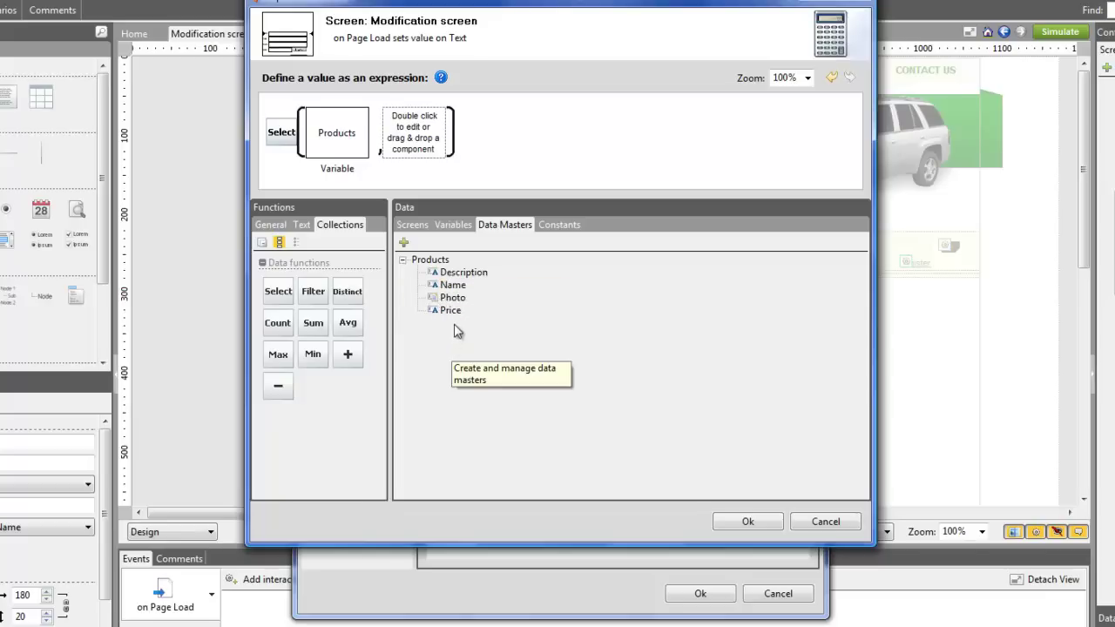
drag(455, 288, 416, 156)
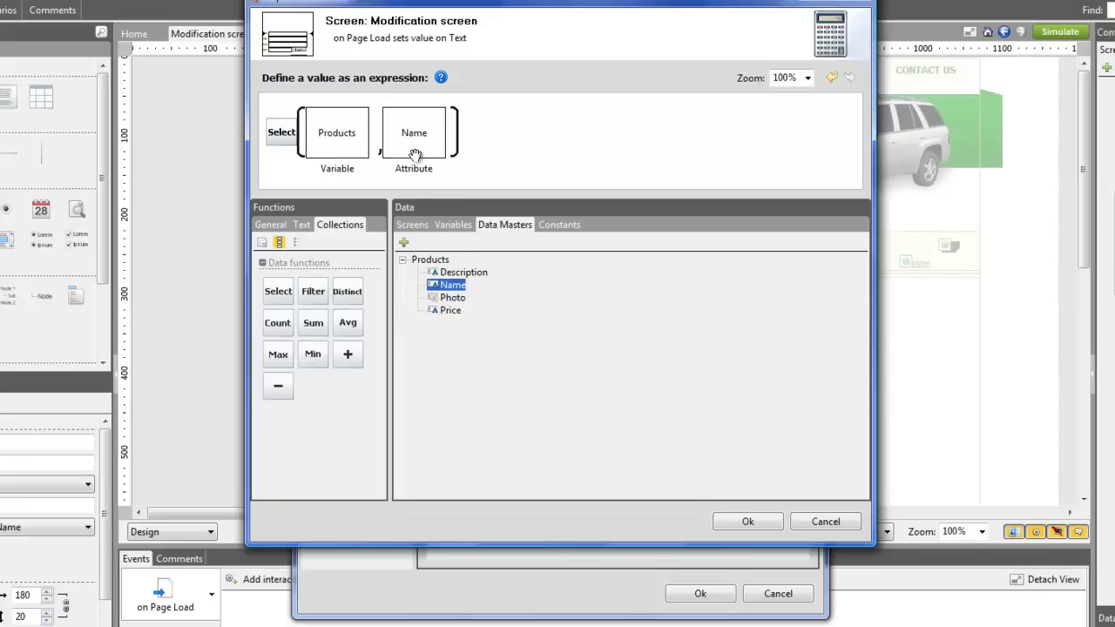
click(747, 521)
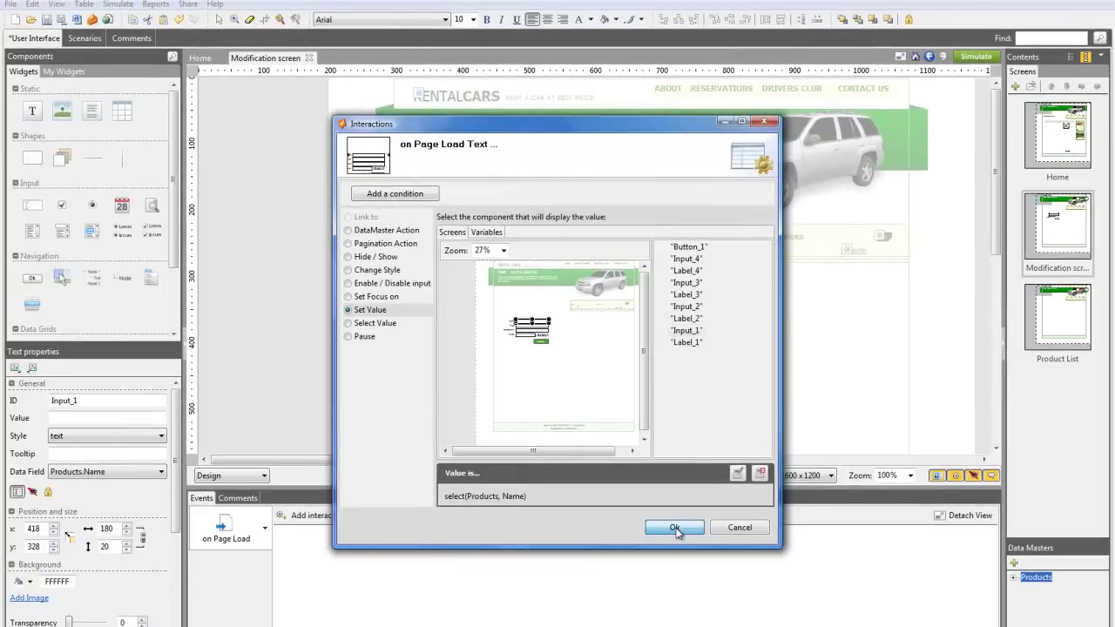
Save the page-load interaction, add a button below the Photo field, and give it an on Click DataMaster Action
click(675, 529)
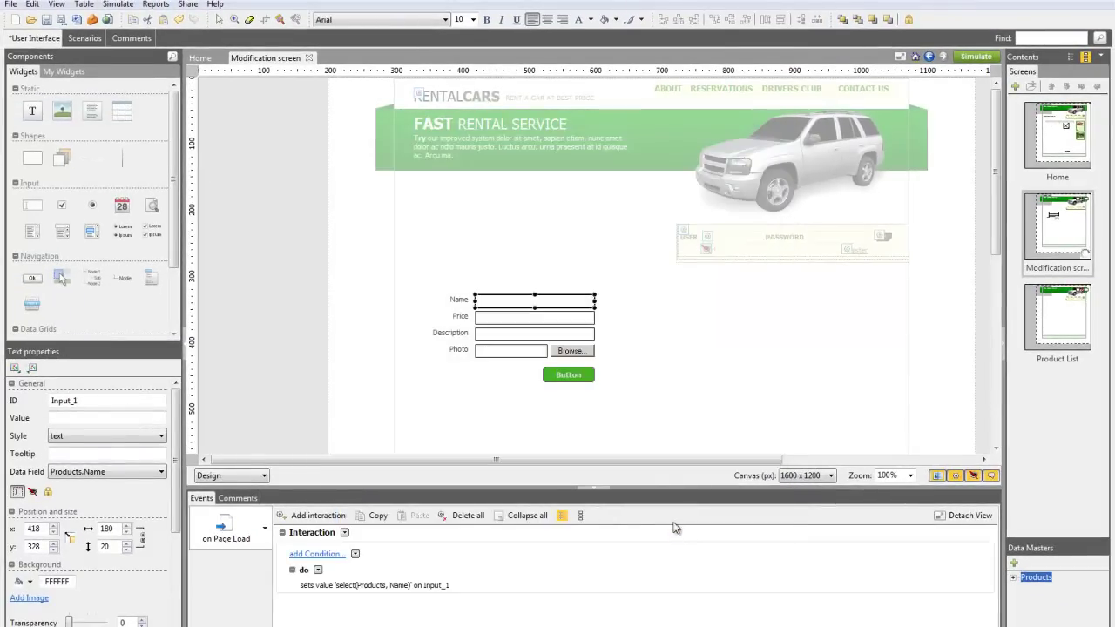
click(506, 320)
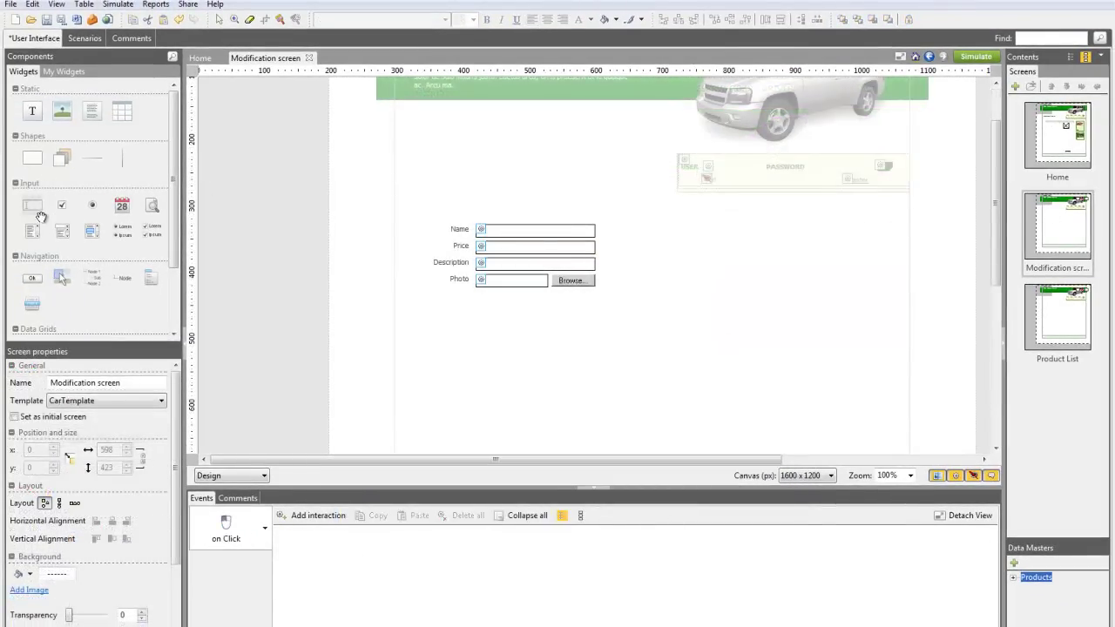
drag(32, 277, 547, 296)
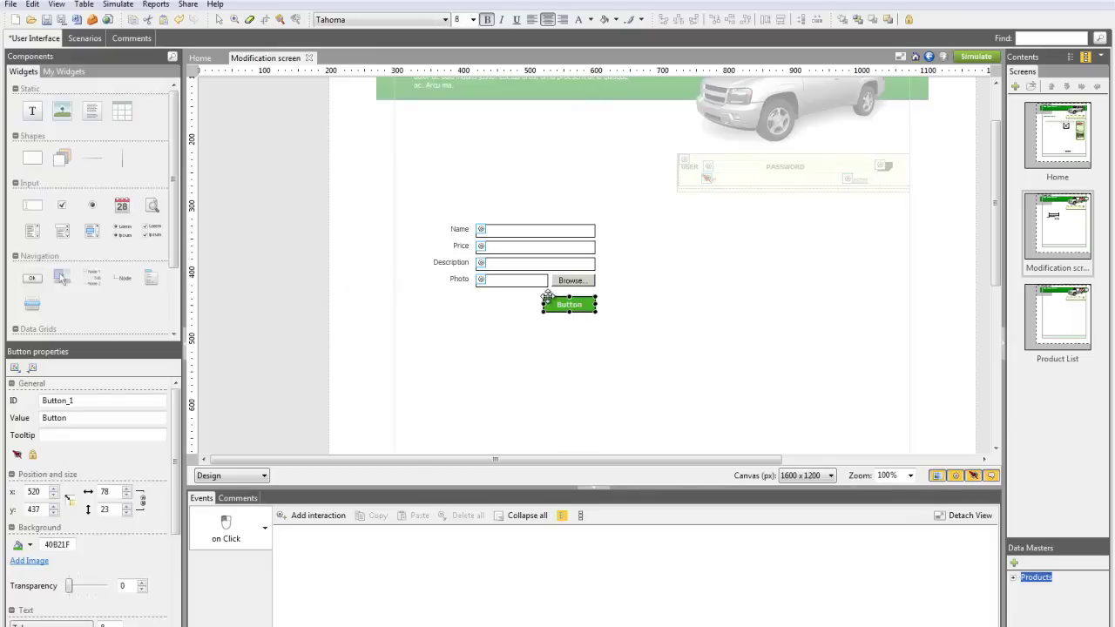
scroll(544, 301, up, 3)
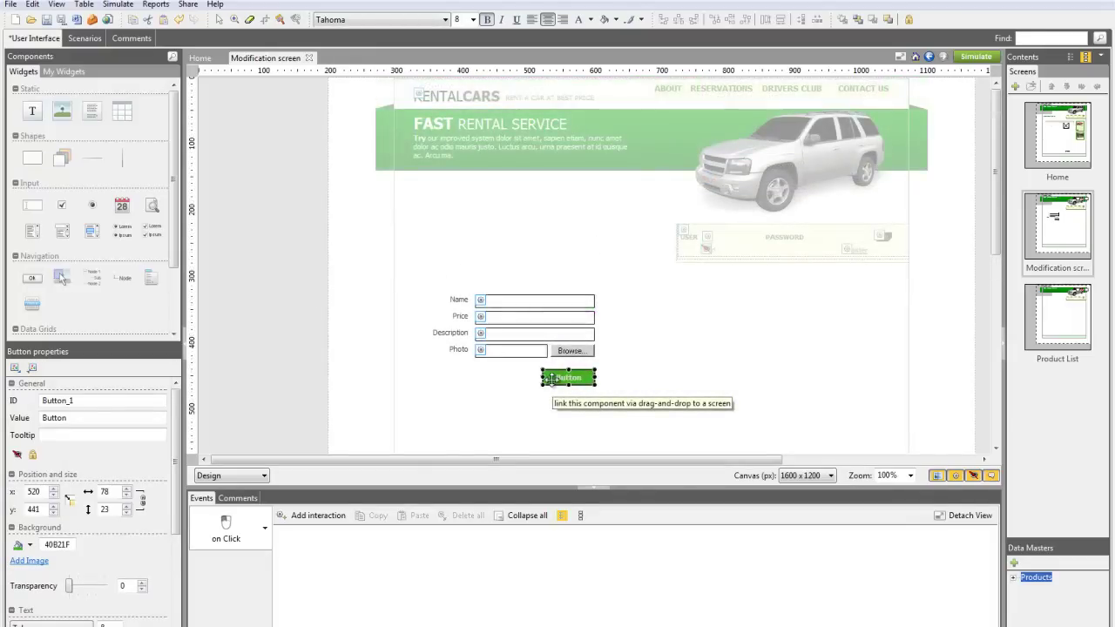
click(318, 515)
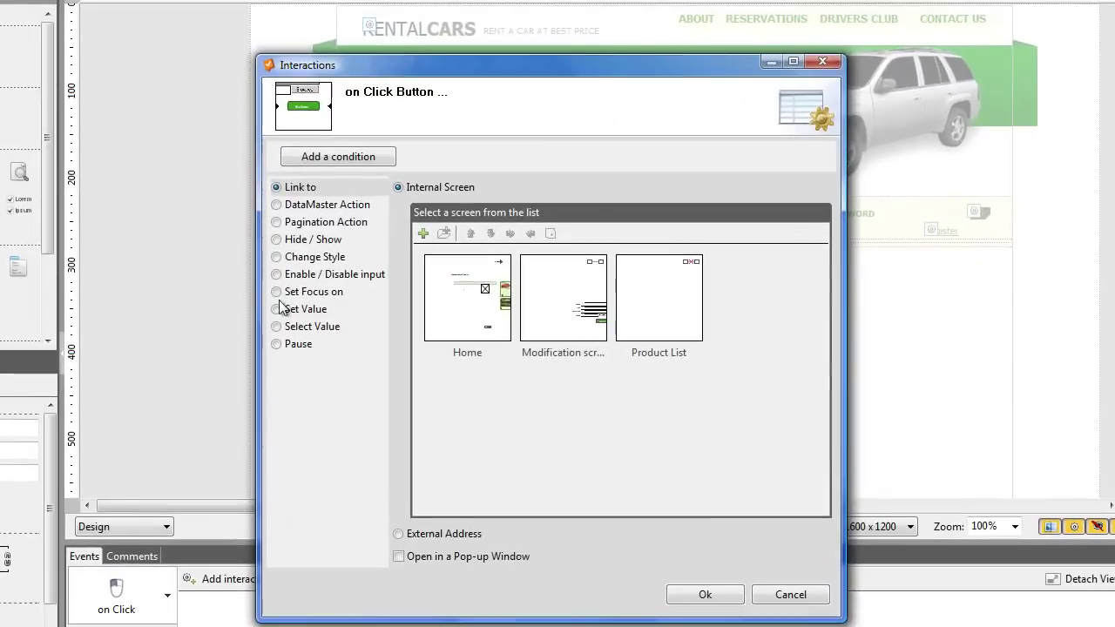
click(298, 207)
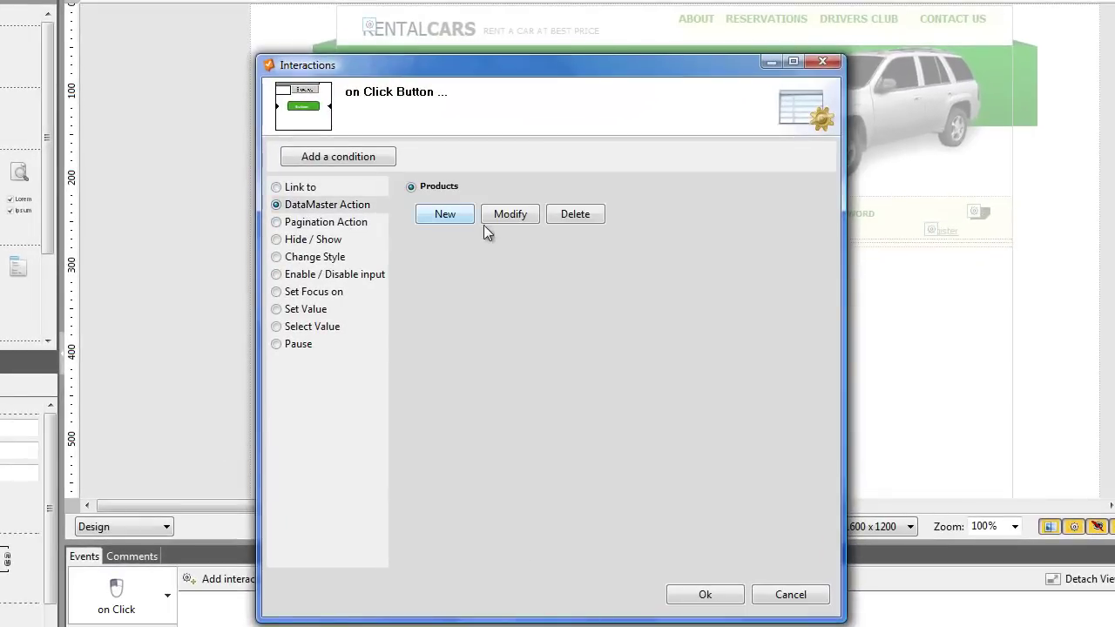
Set the button to modify Products with Name, Price, Description and Photo from Input_1 to Input_4
click(510, 214)
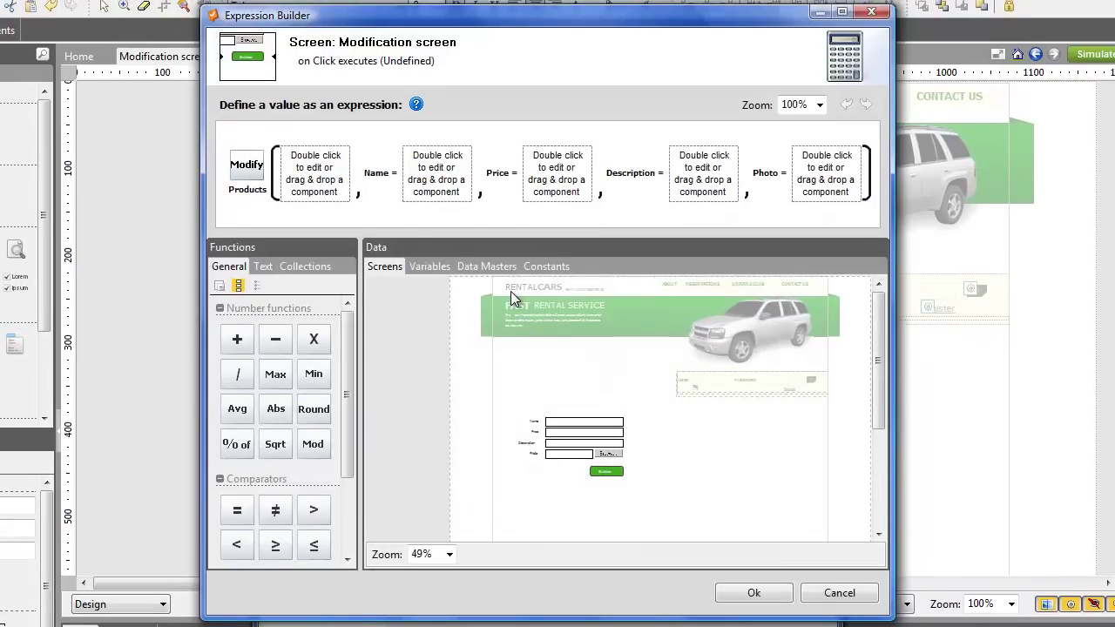
click(427, 267)
drag(401, 305, 318, 173)
click(384, 267)
drag(579, 422, 476, 225)
drag(578, 434, 575, 192)
drag(575, 445, 715, 174)
drag(577, 453, 834, 185)
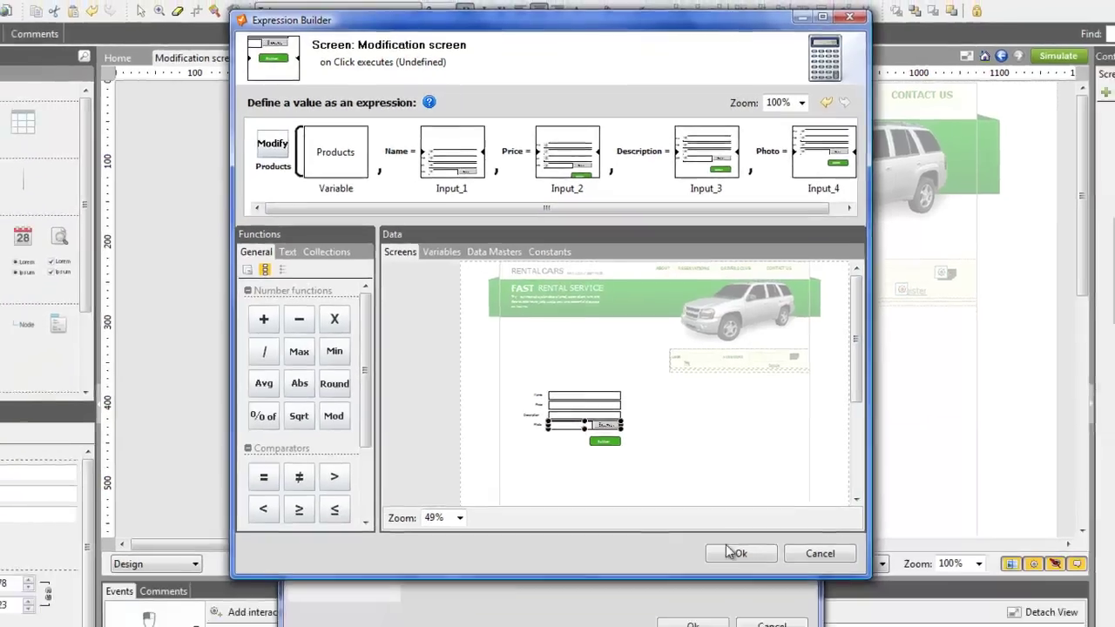
click(753, 593)
click(674, 531)
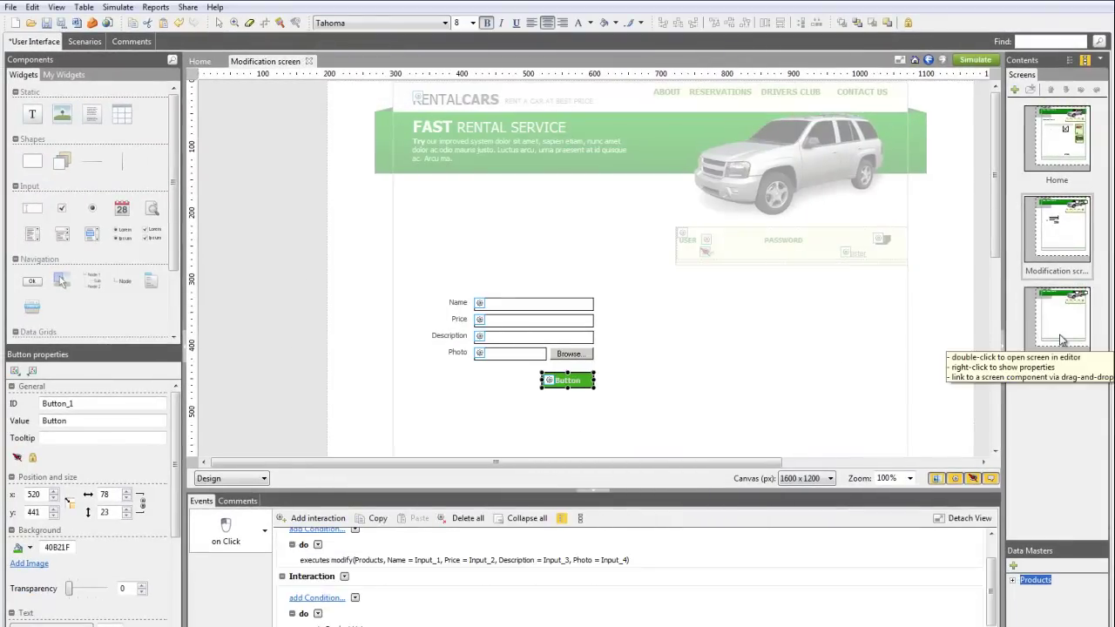
Open the Product List screen from the Screens panel
double_click(1061, 340)
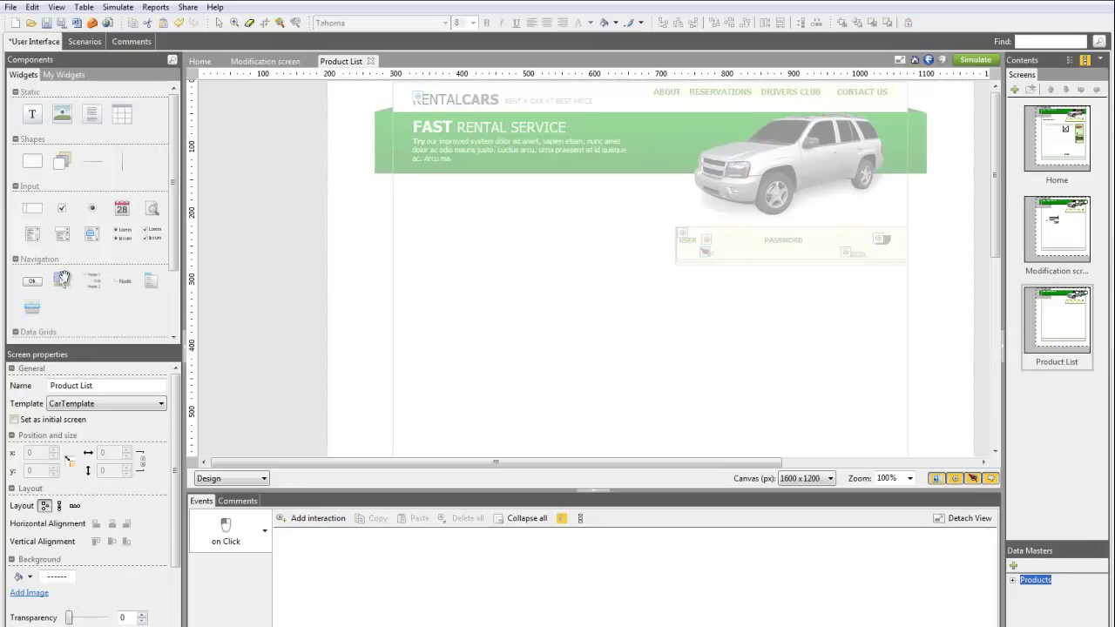
Add a Final_list data grid showing all four Products fields, then return to Home
scroll(104, 261, down, 2)
double_click(31, 270)
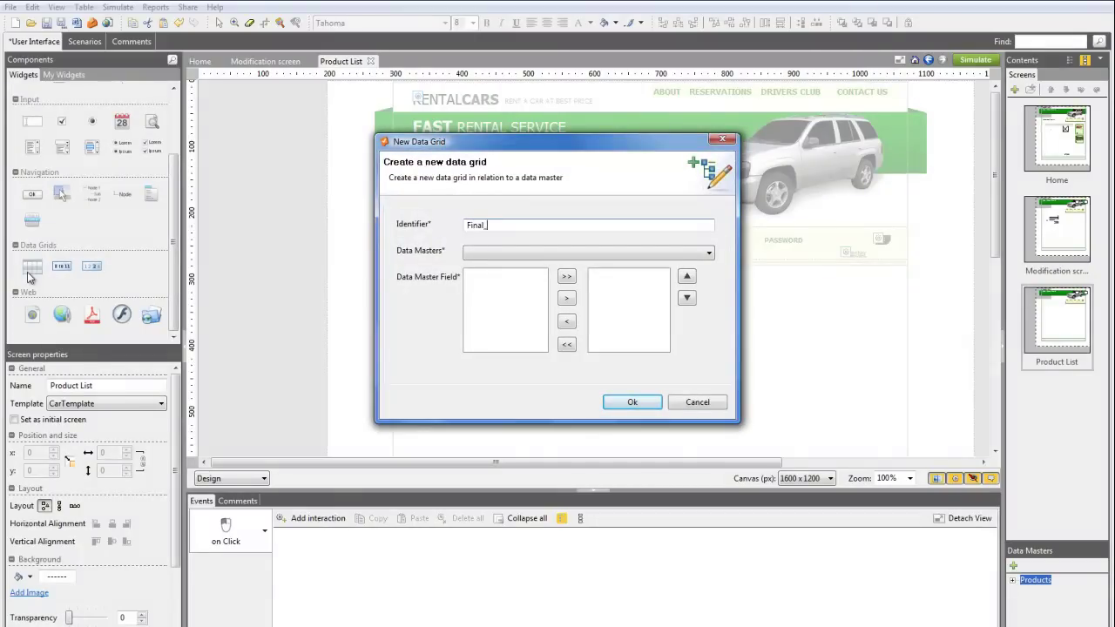
click(497, 253)
click(488, 262)
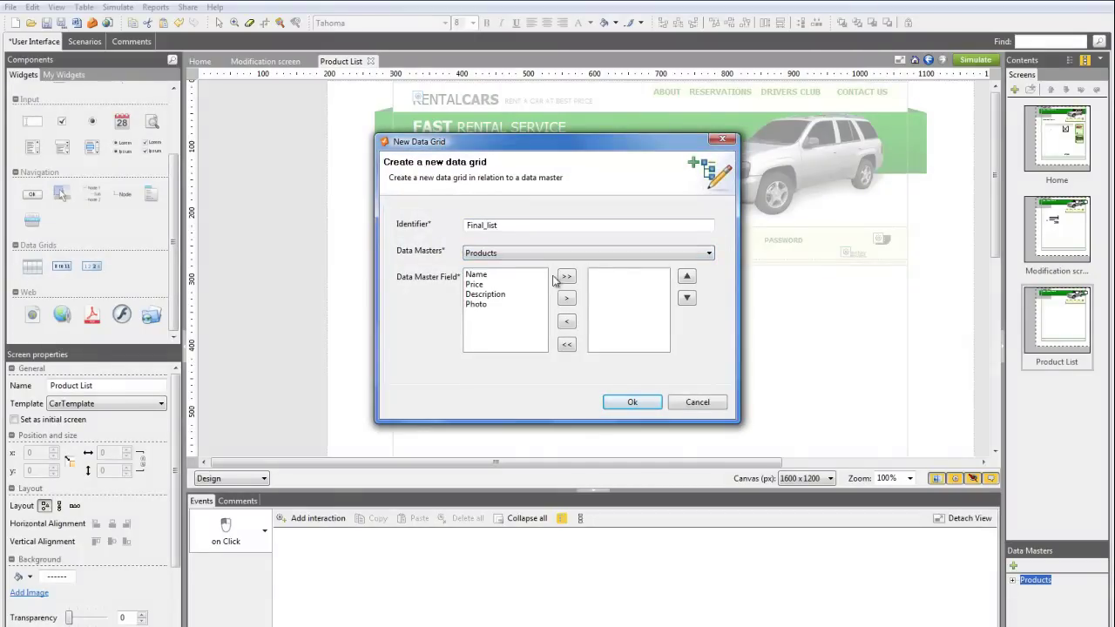
click(633, 401)
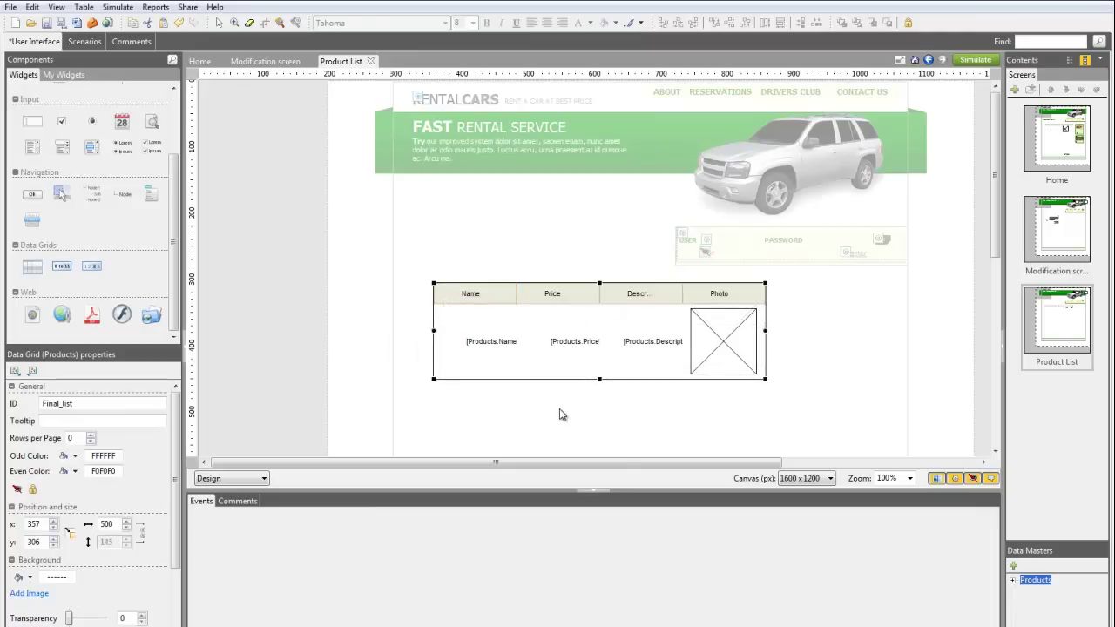
click(1059, 148)
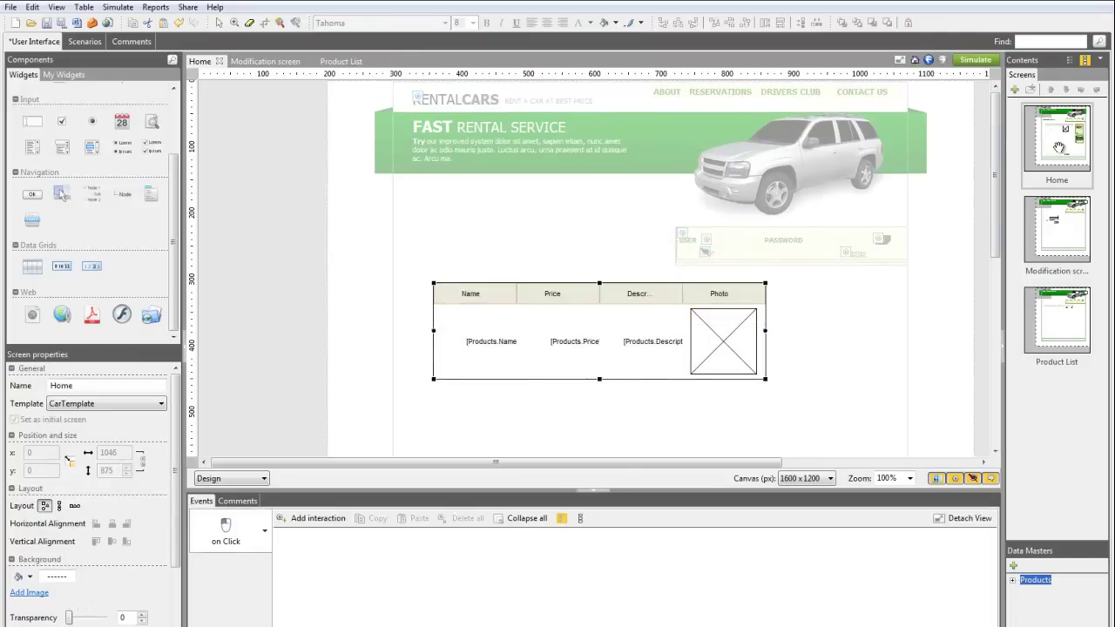
Simulate the prototype to show the Home car grid with Cobra, Swagger Wagon and Cadillac
click(978, 60)
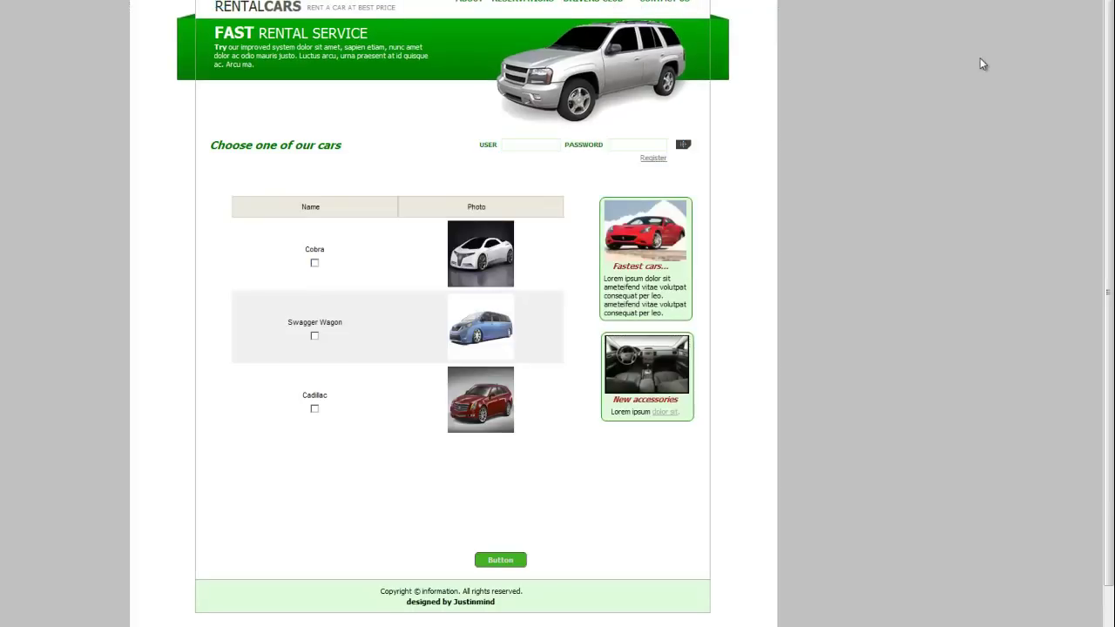